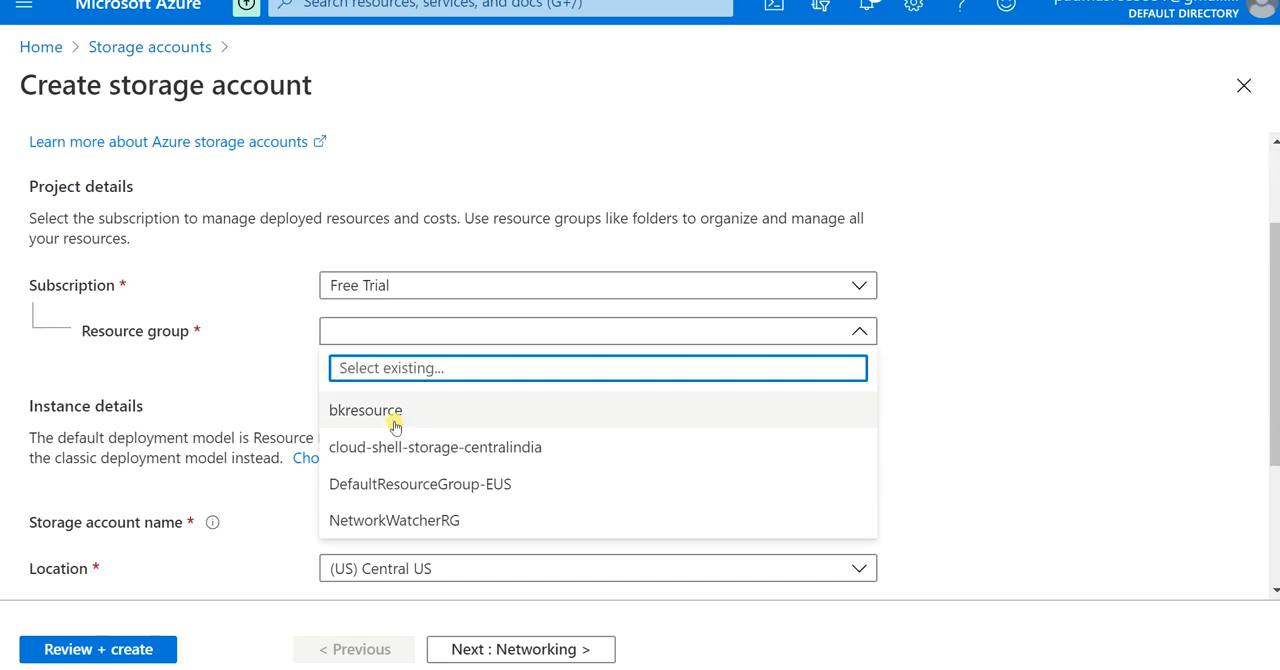
Step: Assign the storage account to the bkresource resource group and name it generalstore001
{"action": "left_click", "coordinate": [402, 418]}
{"action": "scroll", "coordinate": [280, 430], "scroll_direction": "down", "scroll_amount": 1}
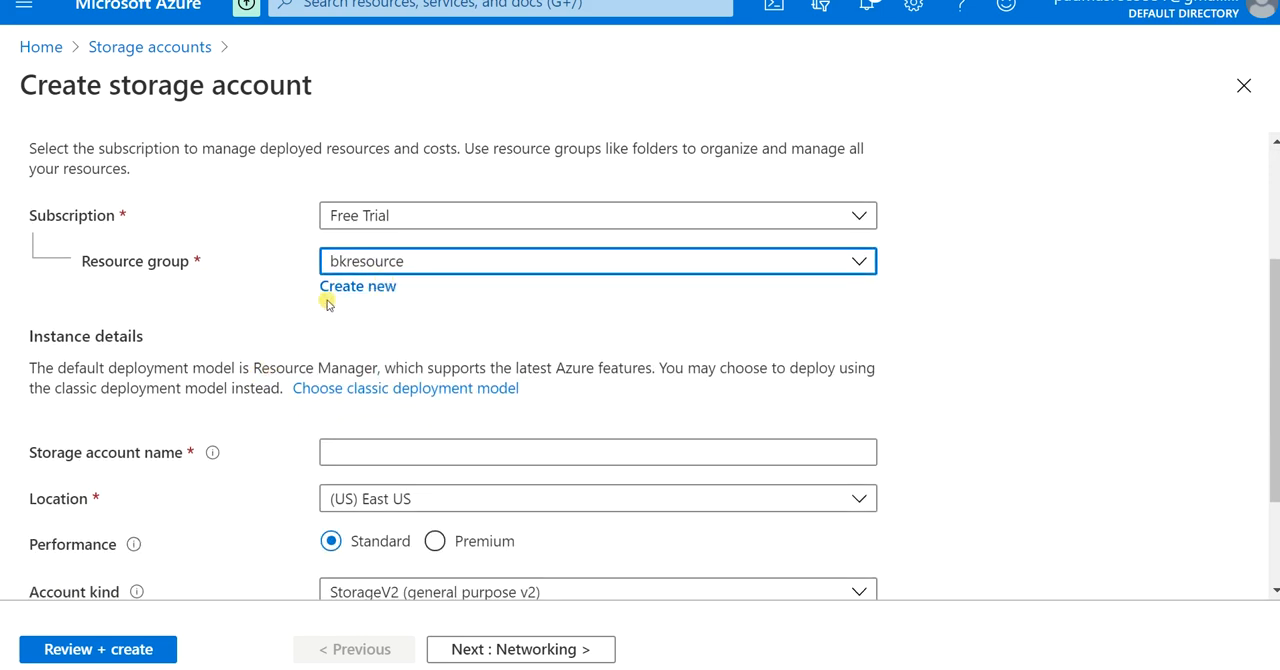
{"action": "scroll", "coordinate": [289, 449], "scroll_direction": "down", "scroll_amount": 2}
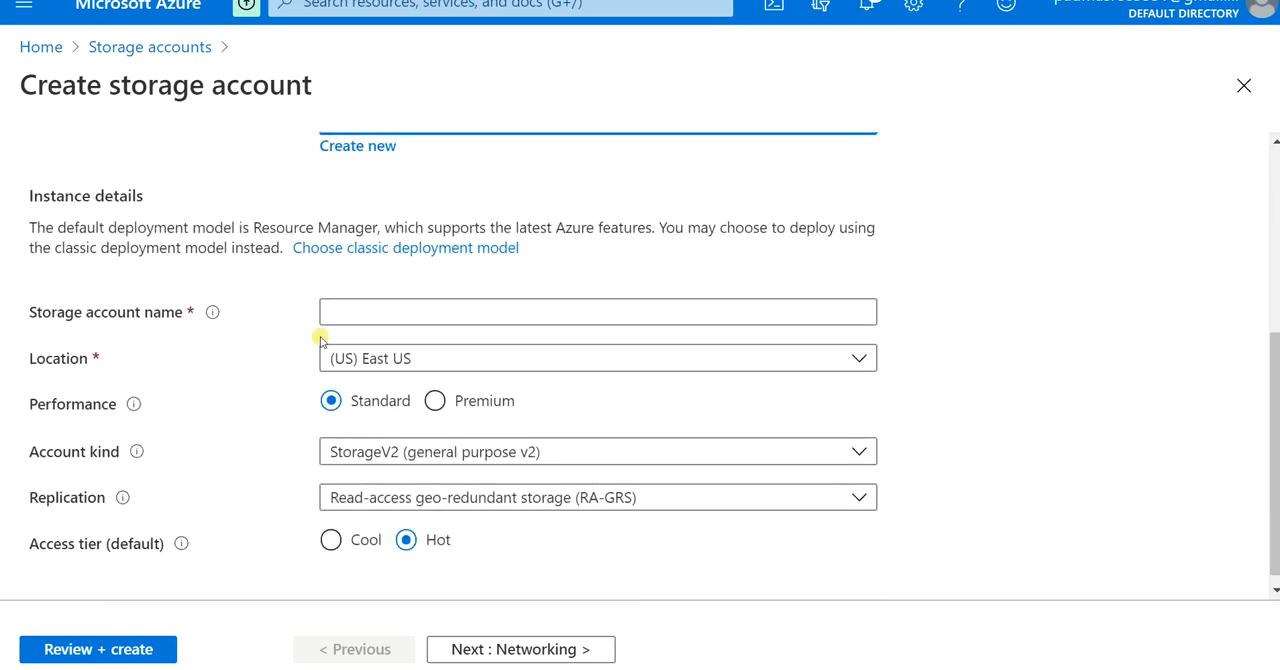
{"action": "left_click", "coordinate": [376, 315]}
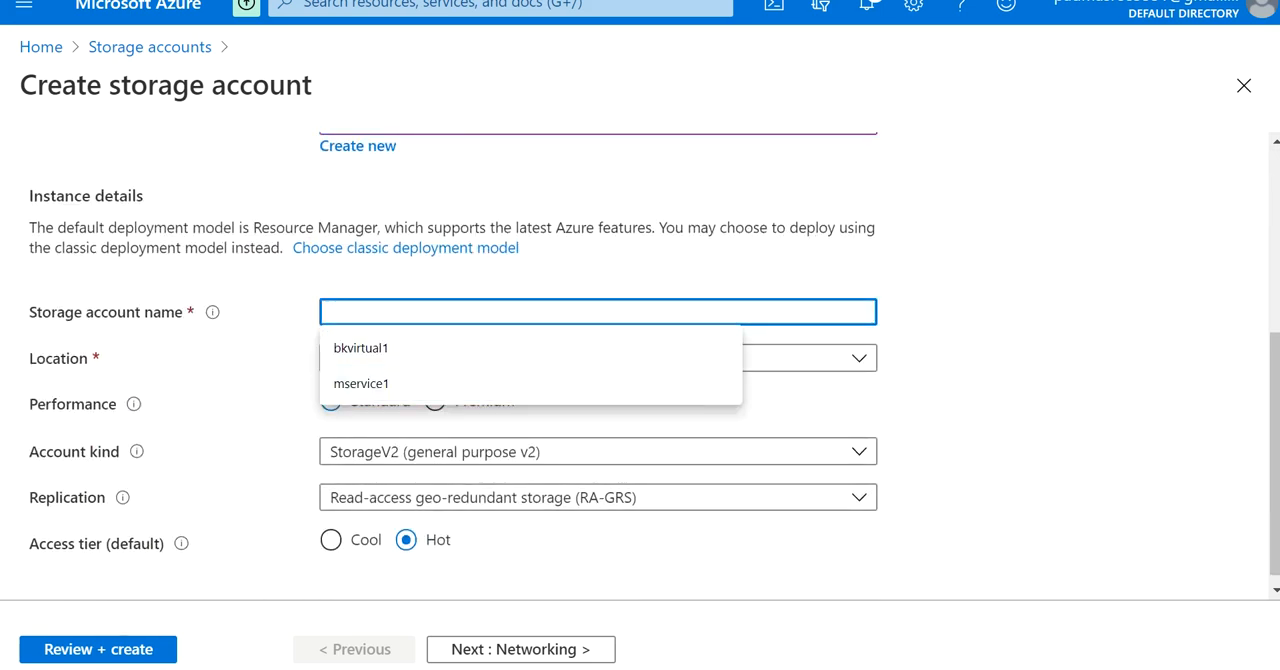
{"action": "left_click", "coordinate": [146, 314]}
{"action": "mouse_move", "coordinate": [208, 317]}
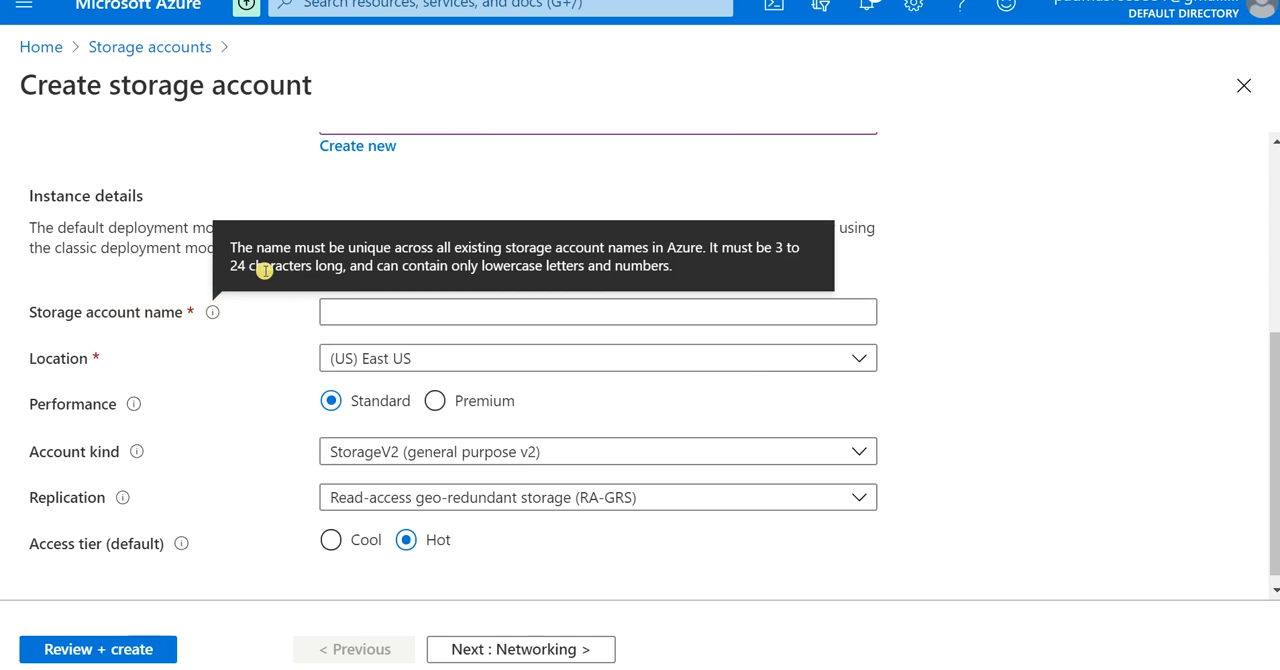
{"action": "left_click", "coordinate": [402, 310]}
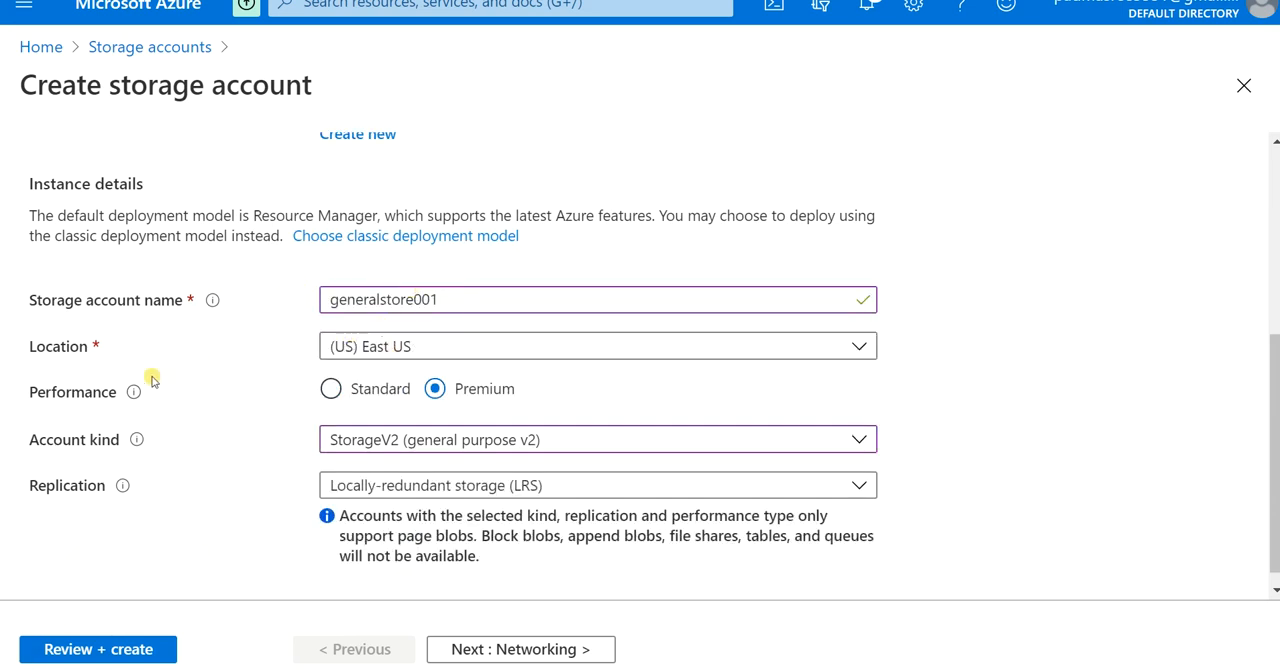
Step: Set the performance to Standard and the account kind to StorageV2 (general purpose v2)
{"action": "left_click", "coordinate": [331, 390]}
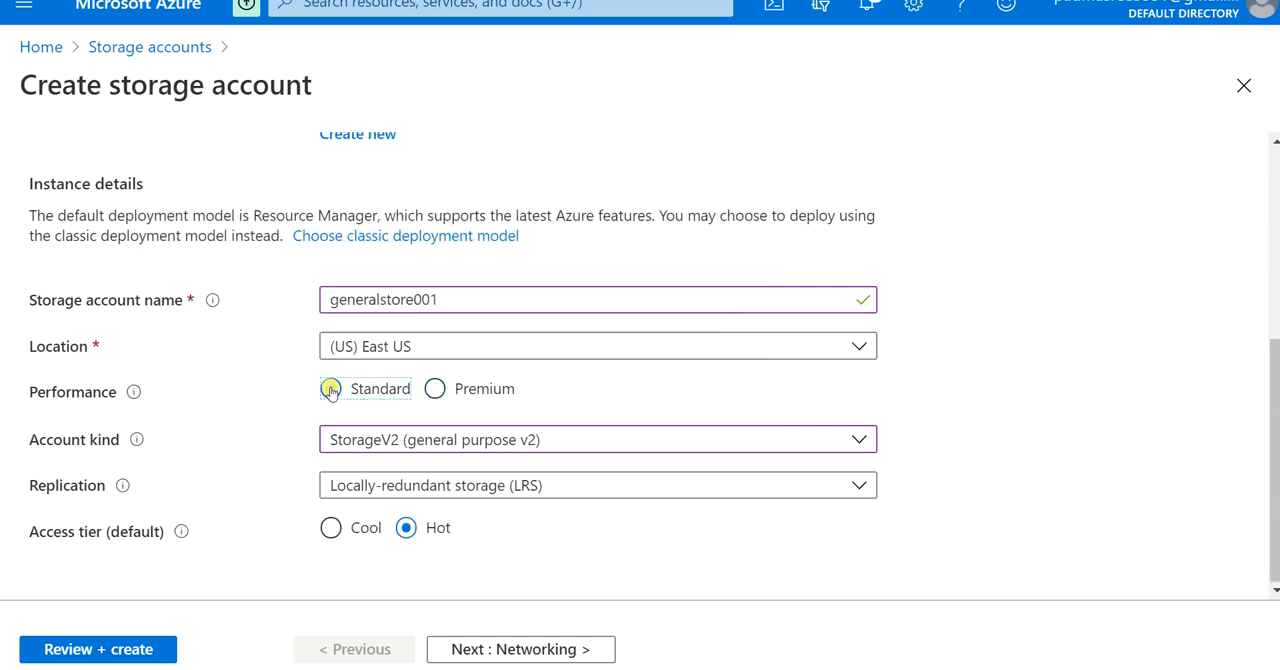
{"action": "left_click", "coordinate": [369, 447]}
{"action": "left_click", "coordinate": [389, 483]}
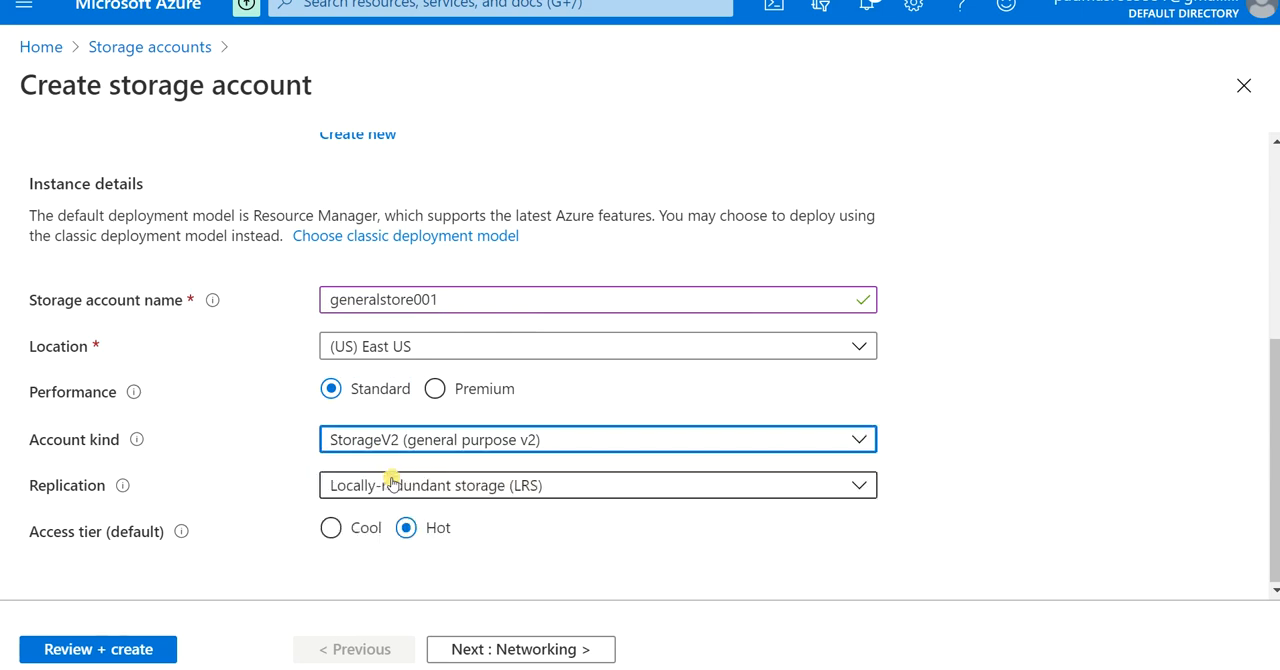
Step: Try Premium performance and check the account kinds offered with it
{"action": "left_click", "coordinate": [434, 391]}
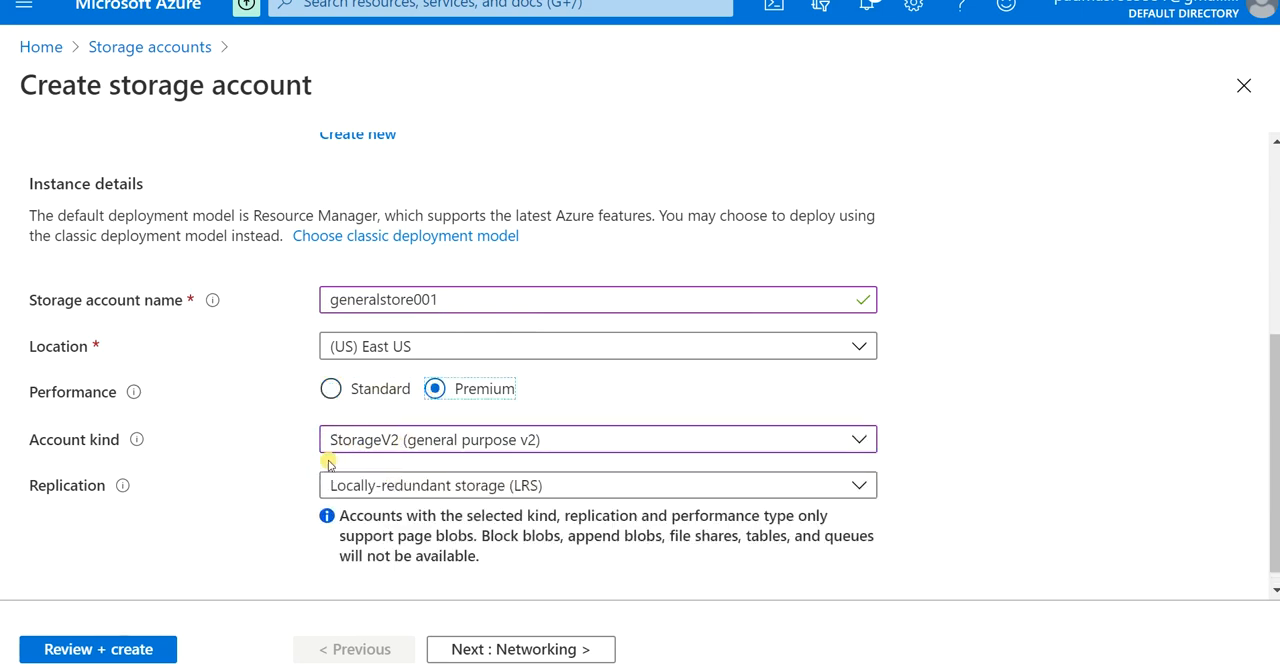
{"action": "left_click", "coordinate": [379, 450]}
{"action": "left_click", "coordinate": [366, 580]}
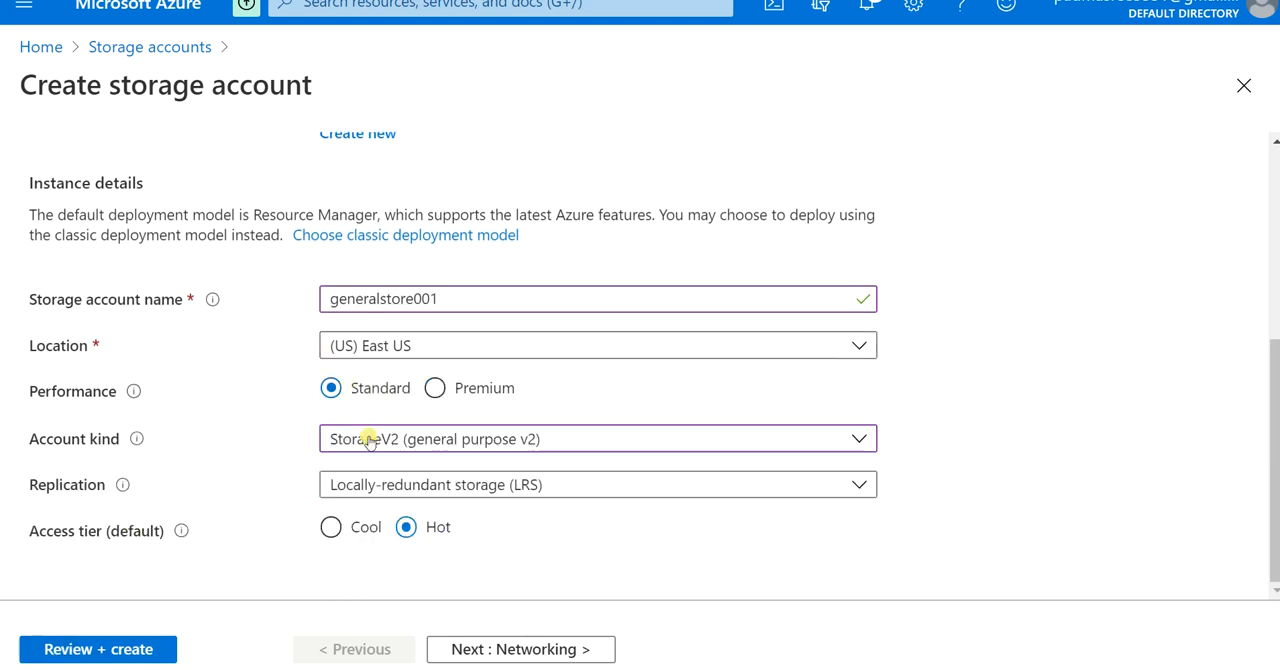
Step: Compare the replication options offered for Standard and Premium performance with the StorageV2 account kind
{"action": "left_click", "coordinate": [404, 486]}
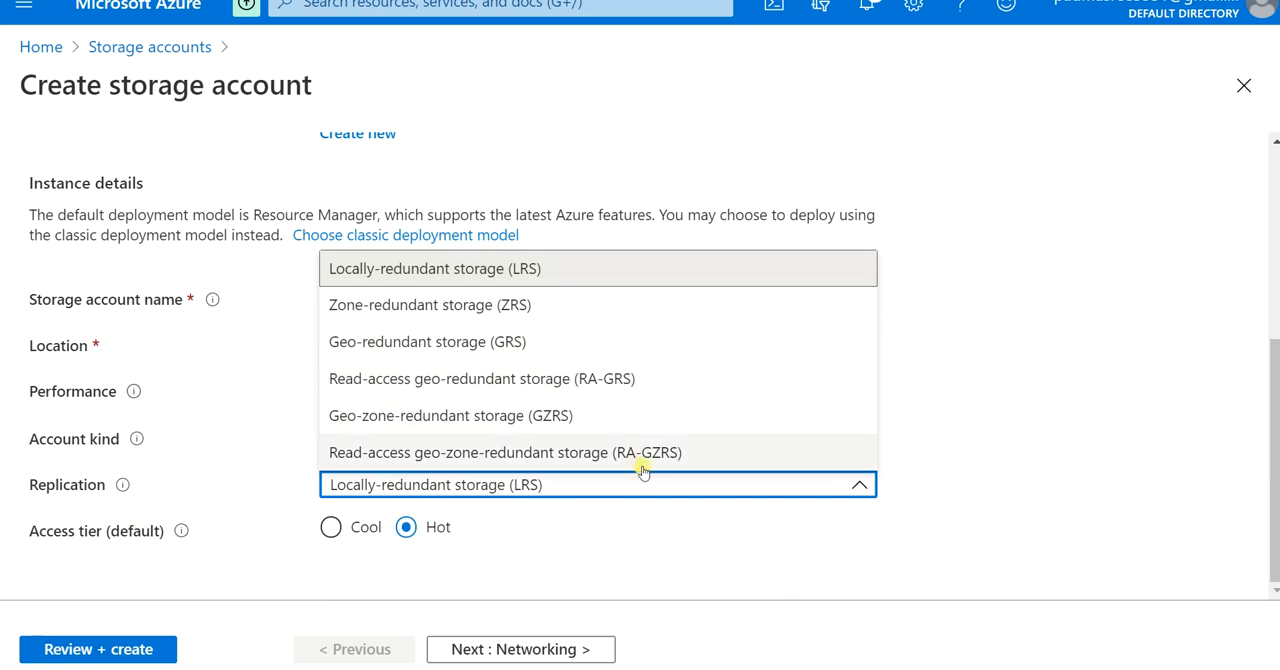
{"action": "left_click", "coordinate": [990, 405]}
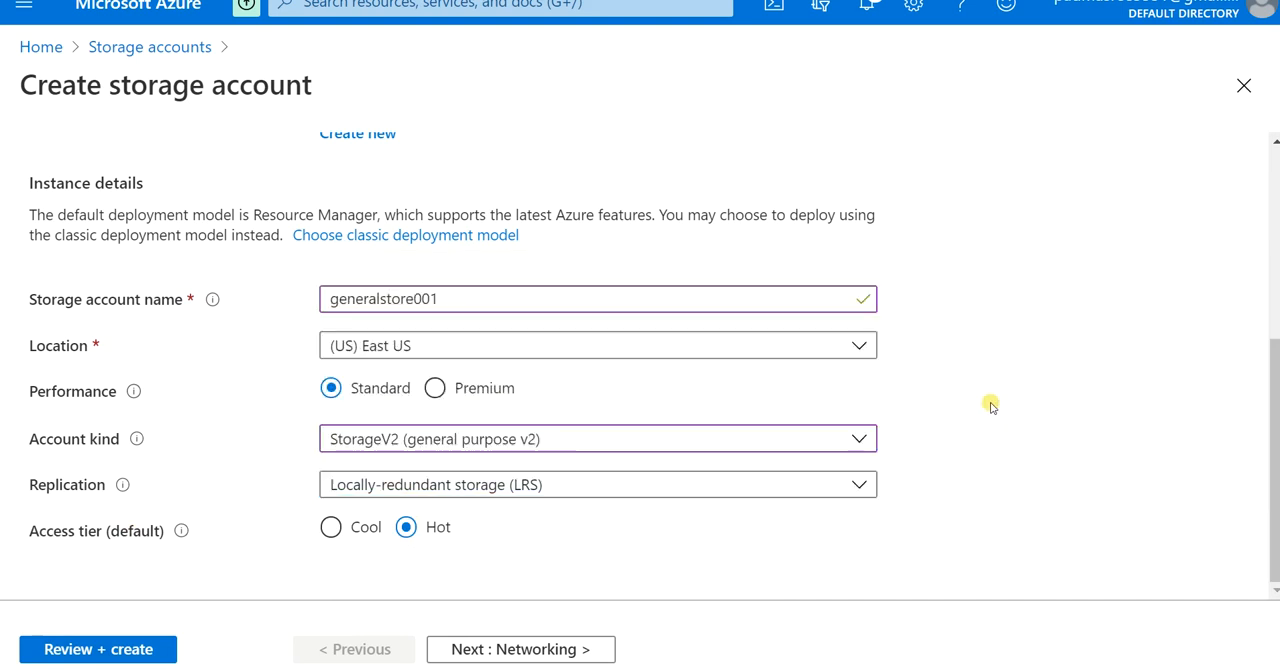
{"action": "left_click", "coordinate": [435, 388]}
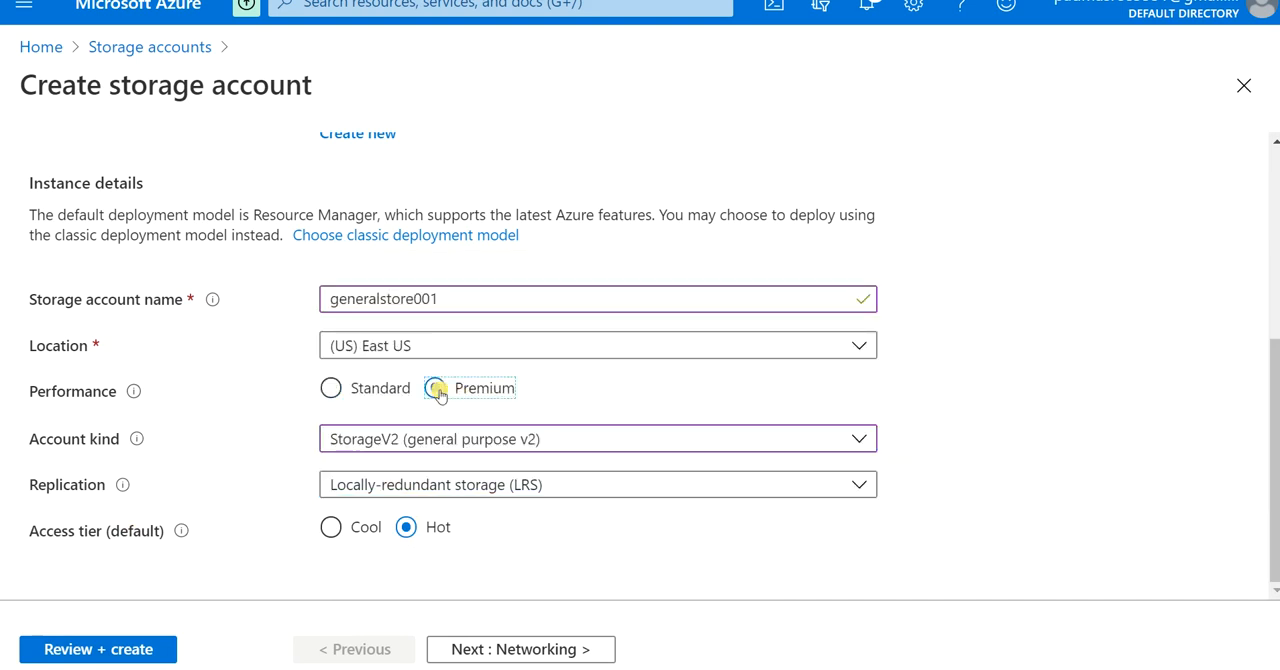
{"action": "left_click", "coordinate": [483, 490]}
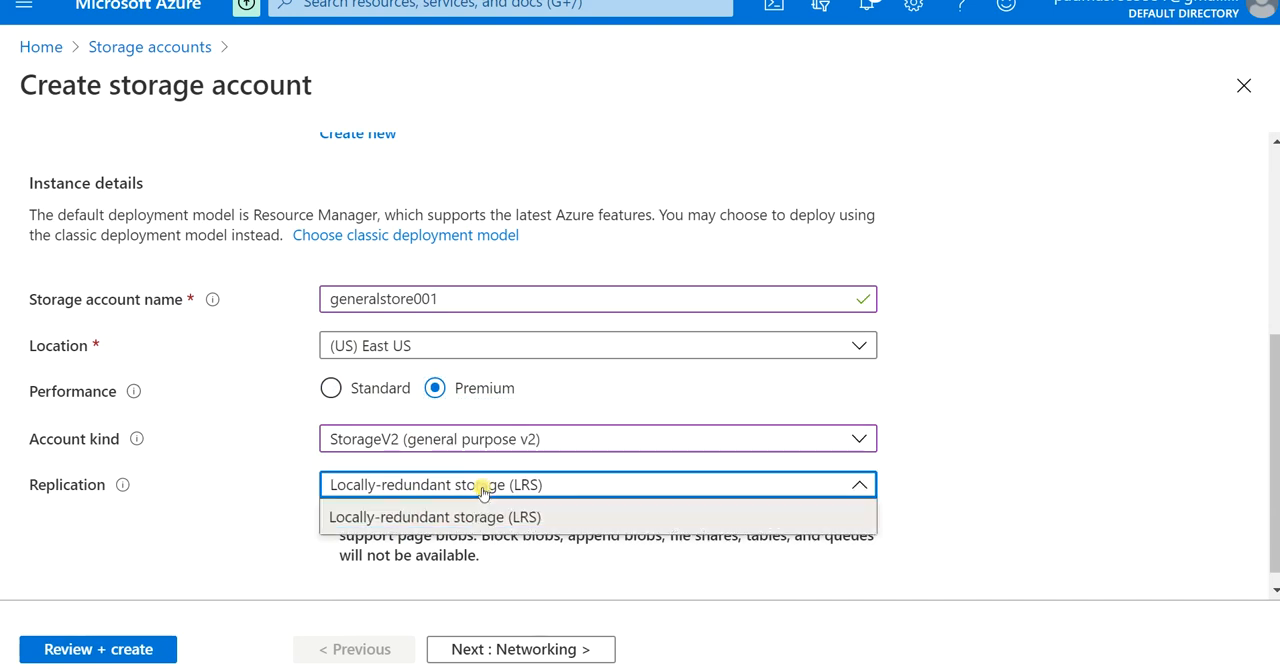
Step: Try the FileStorage account kind under Premium performance and check its replication options
{"action": "left_click", "coordinate": [437, 440]}
{"action": "left_click", "coordinate": [385, 574]}
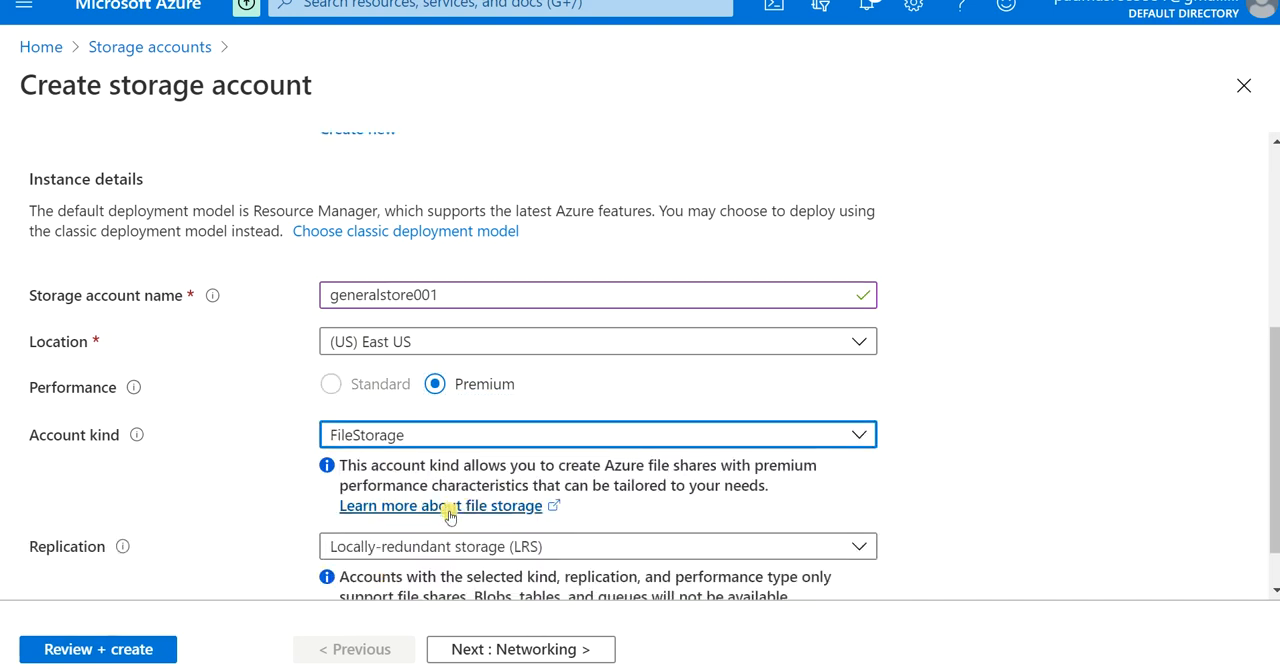
{"action": "scroll", "coordinate": [449, 517], "scroll_direction": "down", "scroll_amount": 1}
{"action": "left_click", "coordinate": [474, 488]}
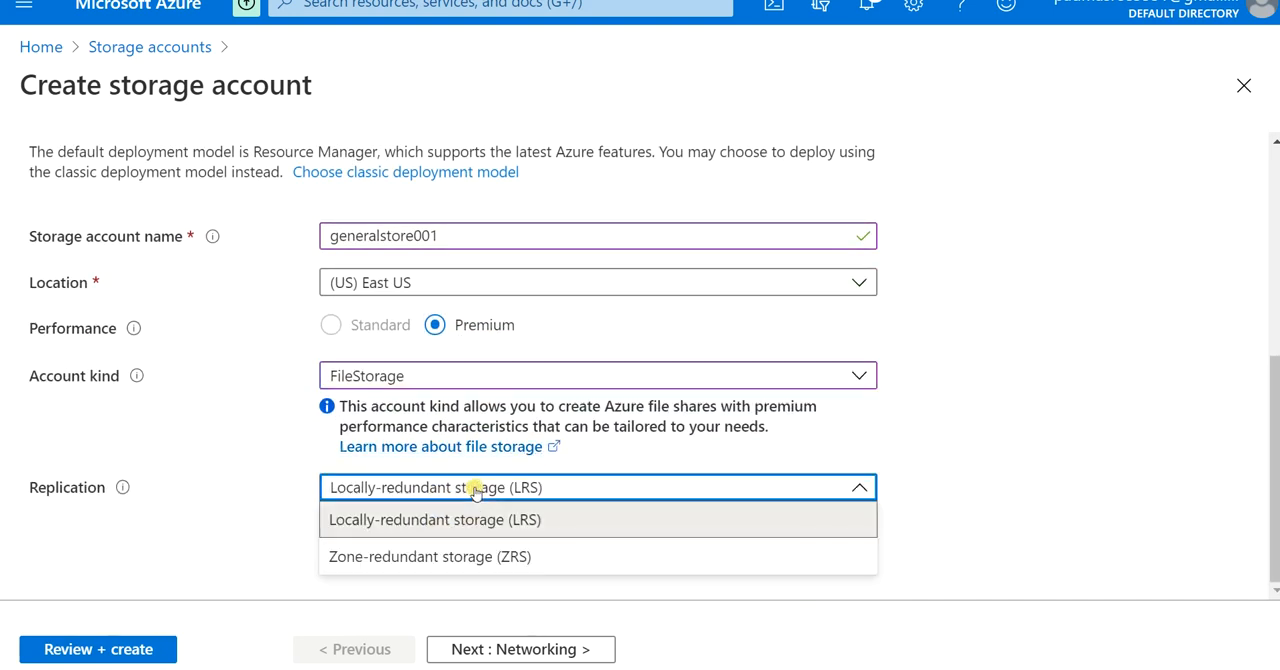
{"action": "left_click", "coordinate": [552, 528]}
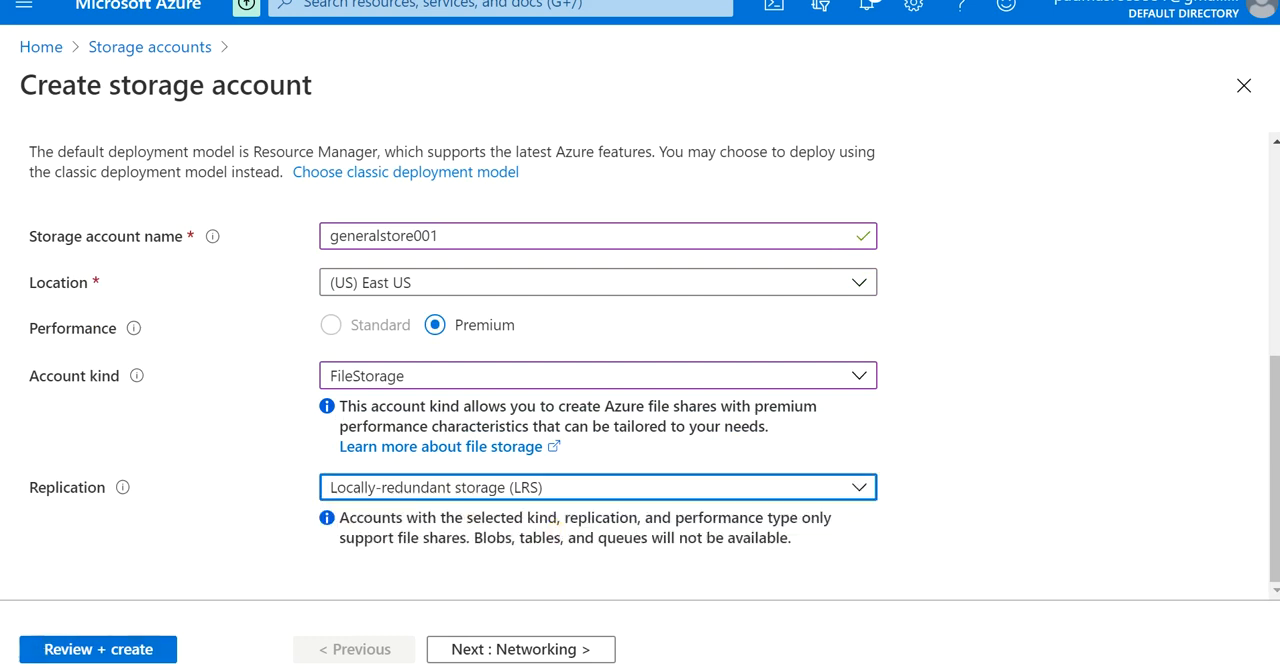
Step: Return the account kind to StorageV2 (general purpose v2) and the performance to Standard
{"action": "left_click", "coordinate": [405, 375]}
{"action": "left_click", "coordinate": [450, 408]}
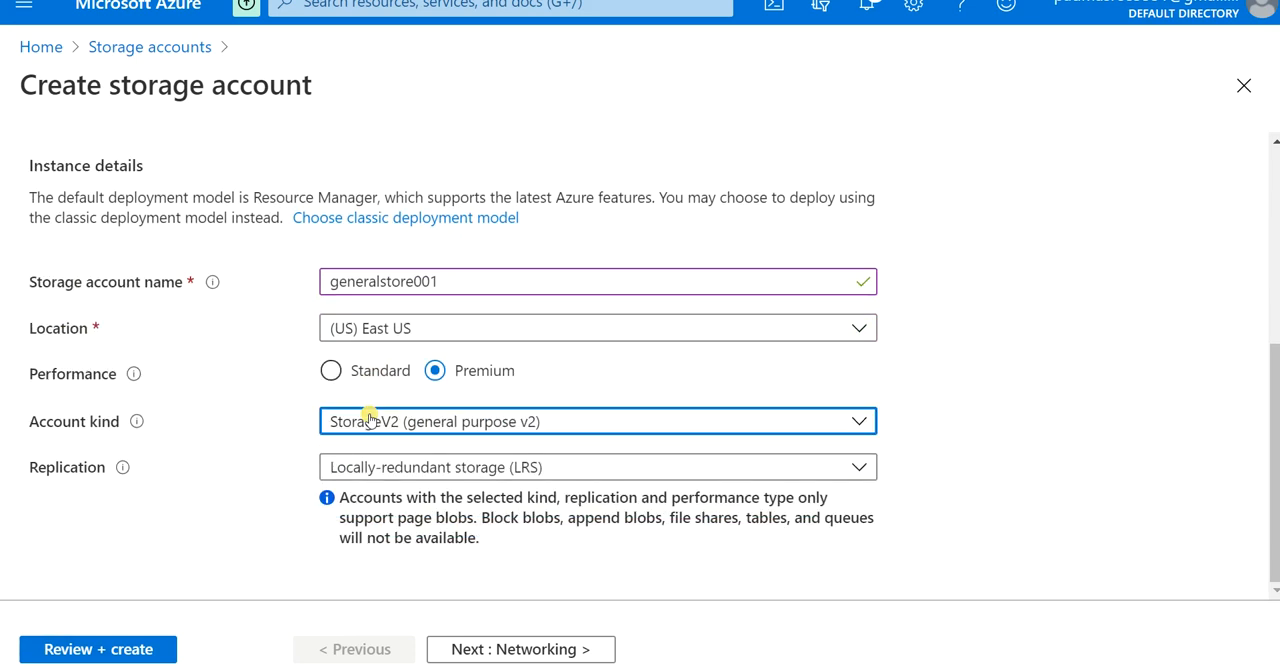
{"action": "left_click", "coordinate": [330, 370]}
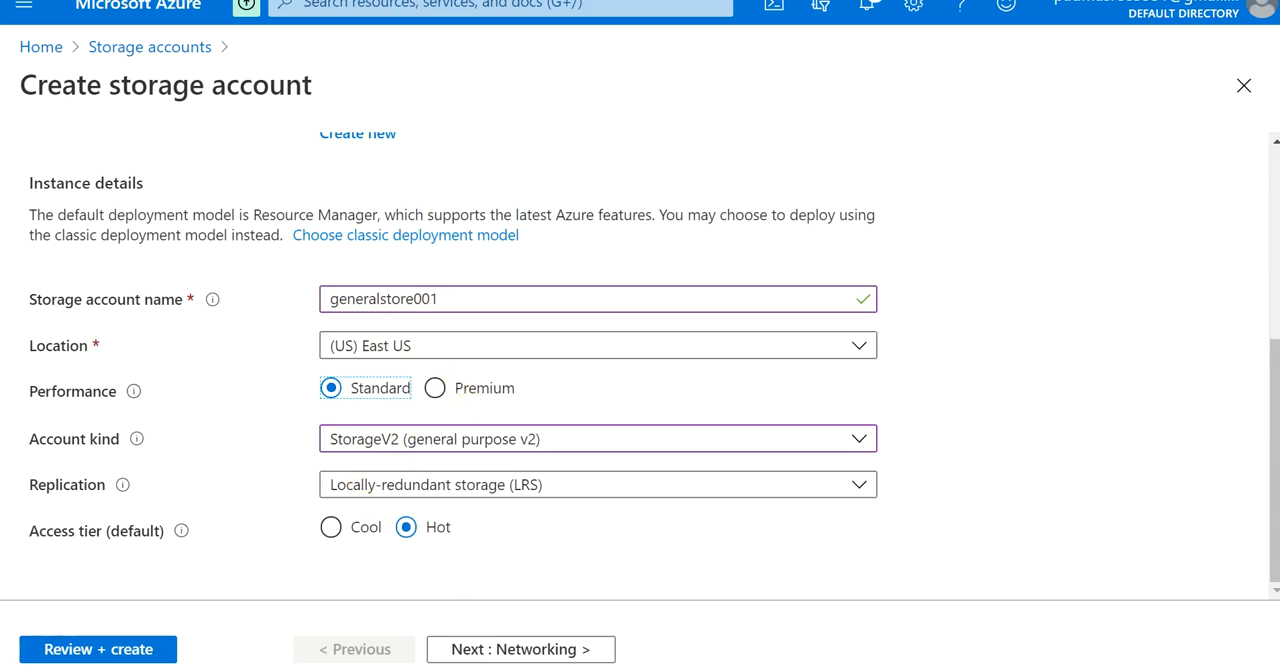
Step: Keep the default networking, data protection, advanced and tag settings, and create the generalstore001 storage account
{"action": "left_click", "coordinate": [472, 651]}
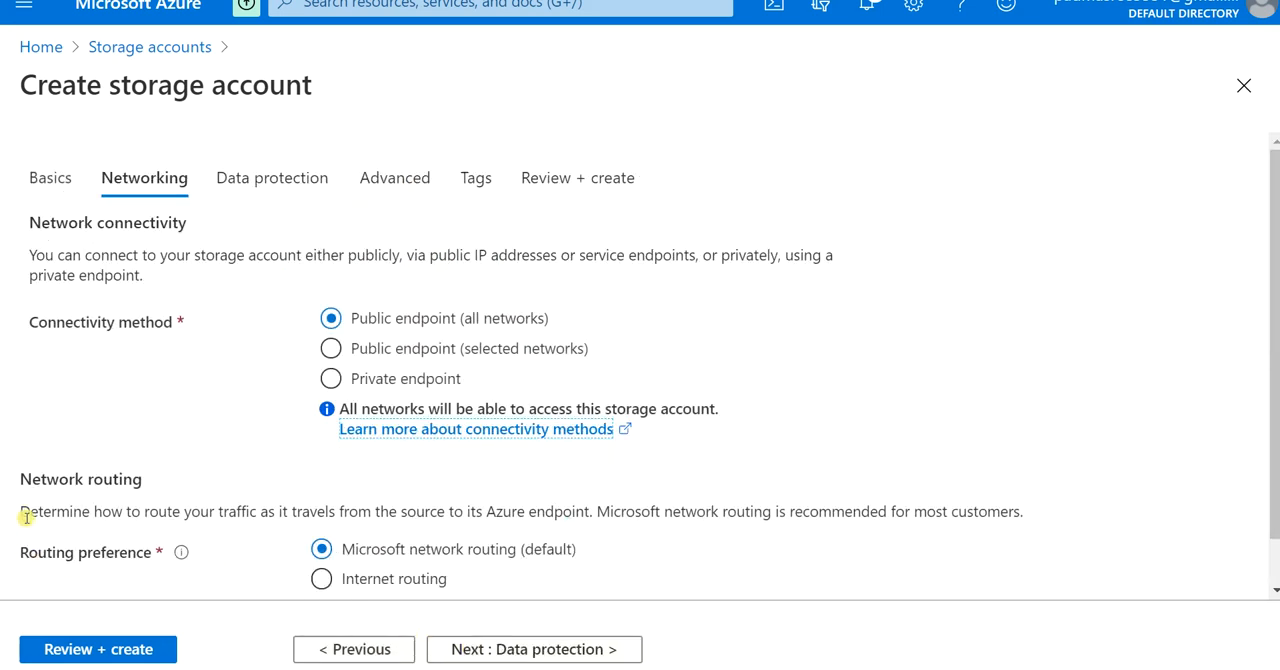
{"action": "scroll", "coordinate": [320, 480], "scroll_direction": "down", "scroll_amount": 1}
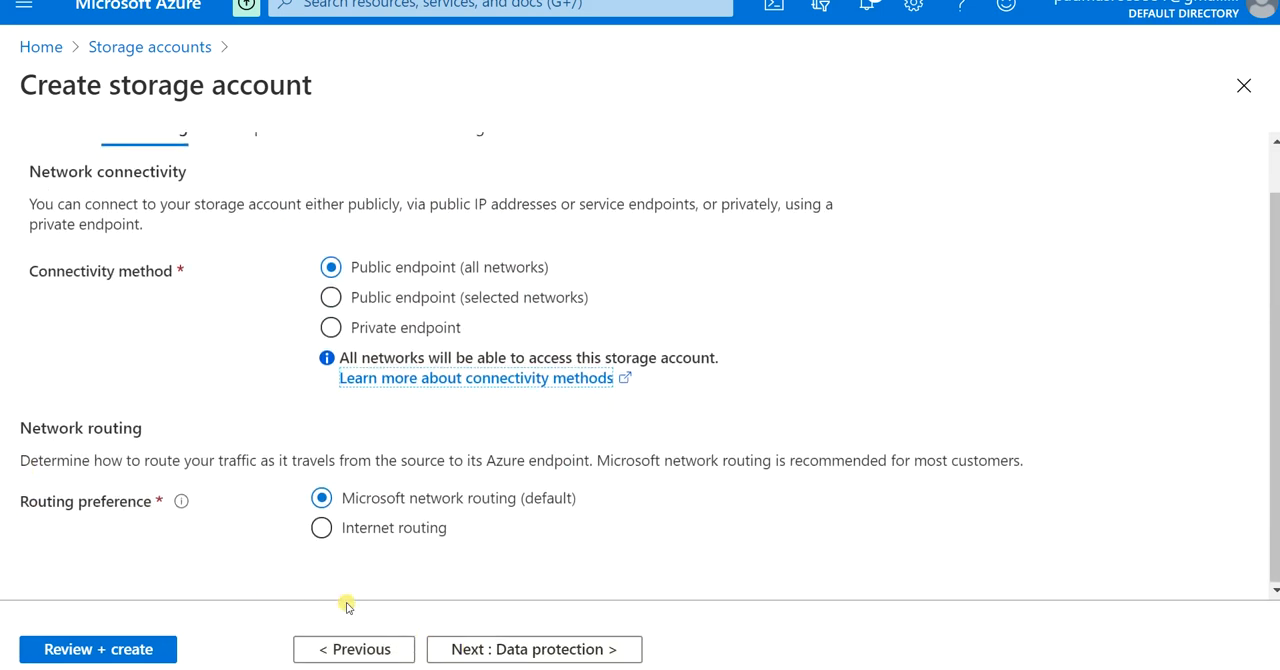
{"action": "left_click", "coordinate": [526, 648]}
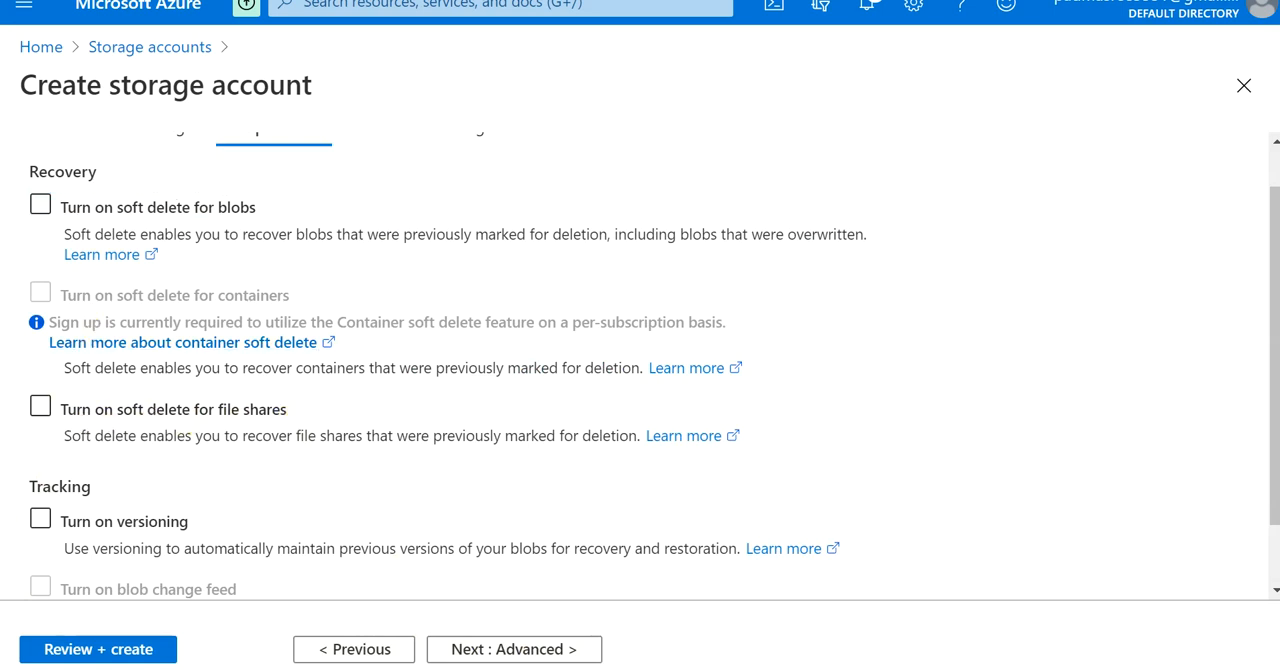
{"action": "left_click", "coordinate": [500, 649]}
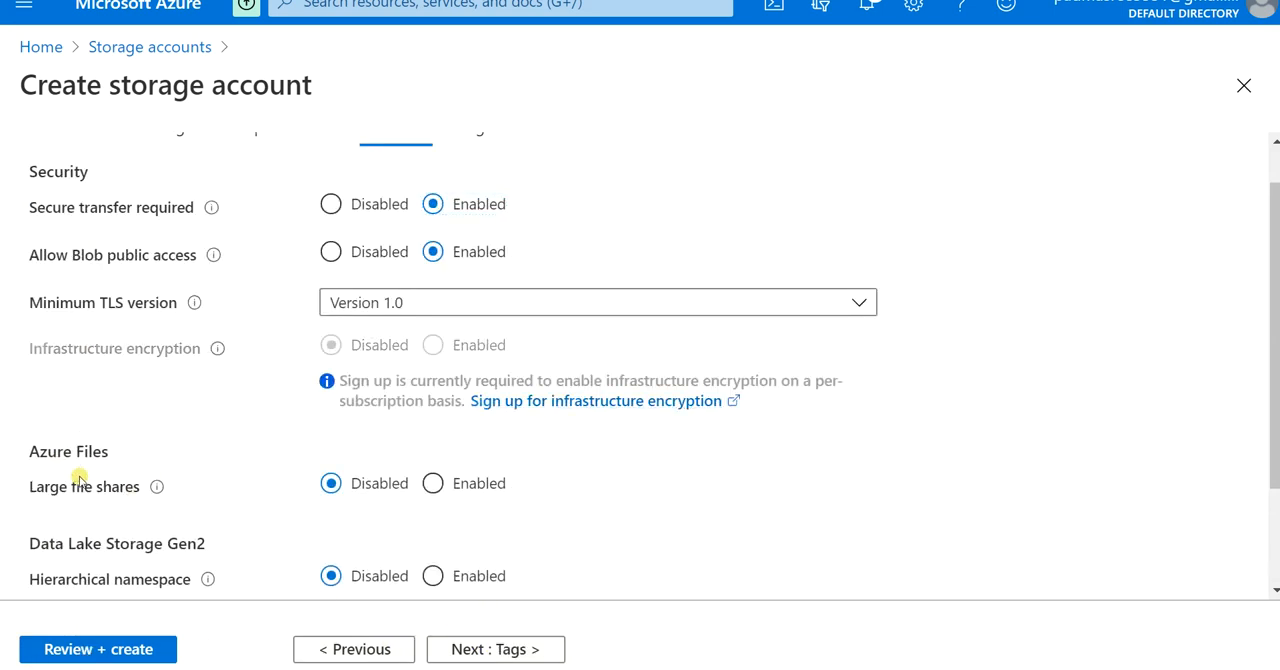
{"action": "scroll", "coordinate": [80, 478], "scroll_direction": "down", "scroll_amount": 2}
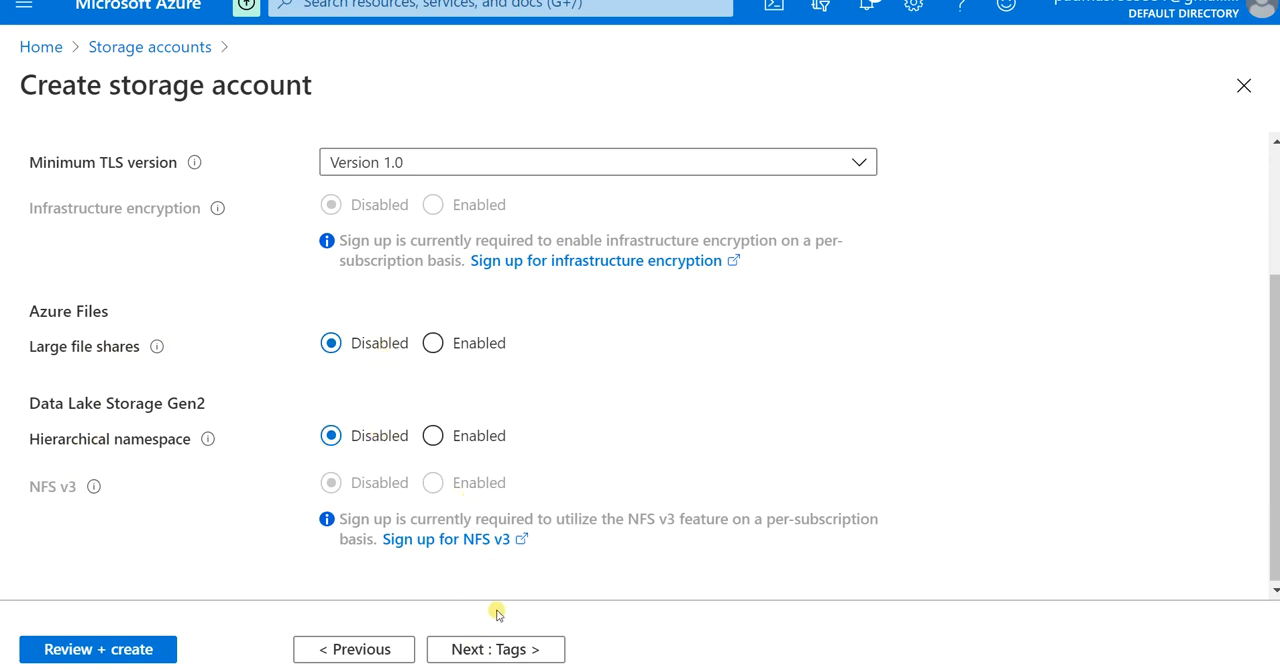
{"action": "left_click", "coordinate": [509, 650]}
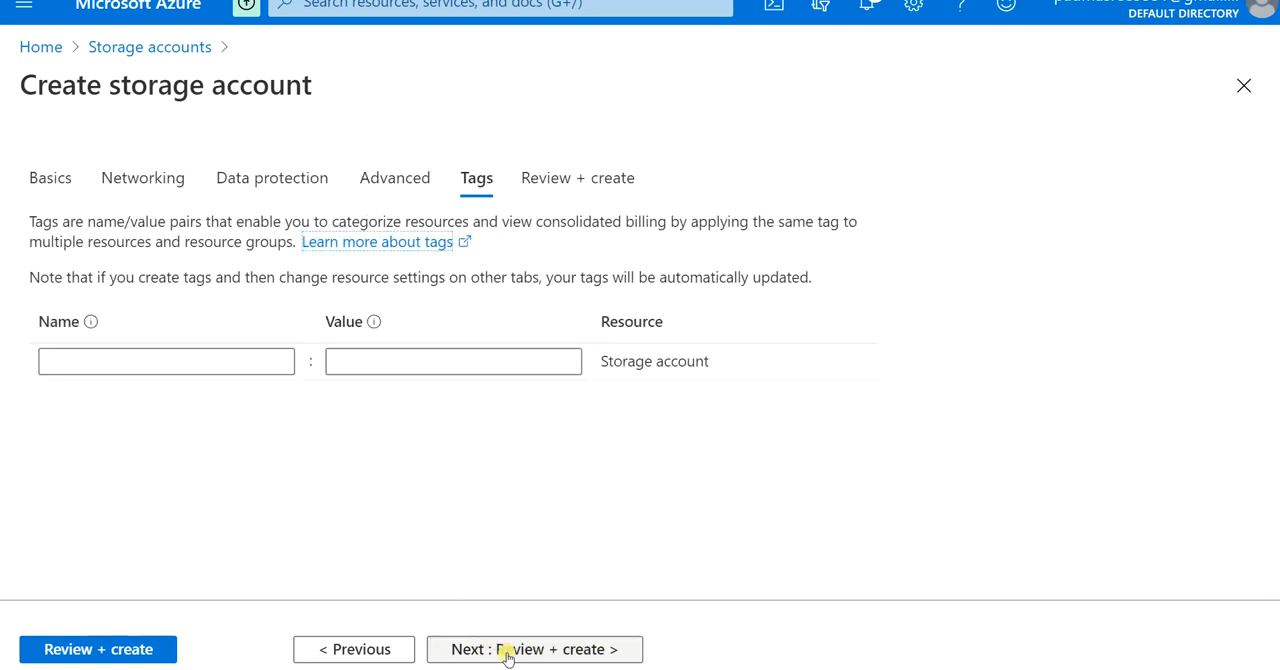
{"action": "left_click", "coordinate": [72, 650]}
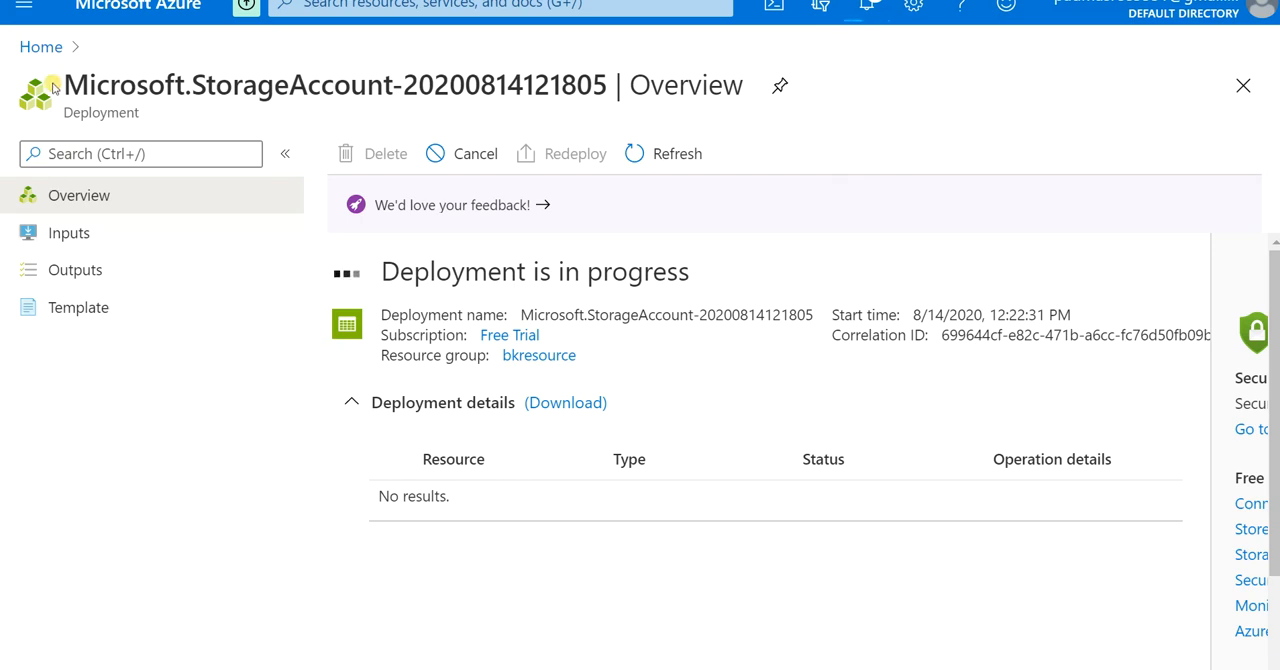
Step: Start creating another storage account from the storage accounts list
{"action": "left_click", "coordinate": [43, 55]}
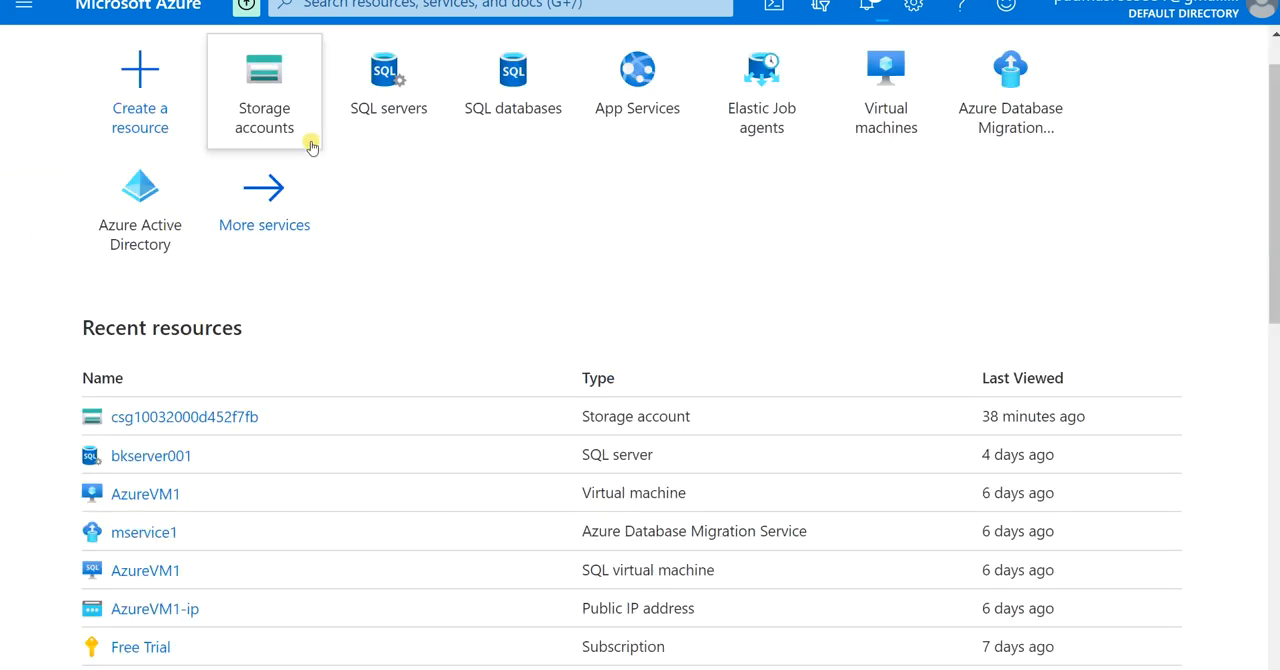
{"action": "left_click", "coordinate": [285, 86]}
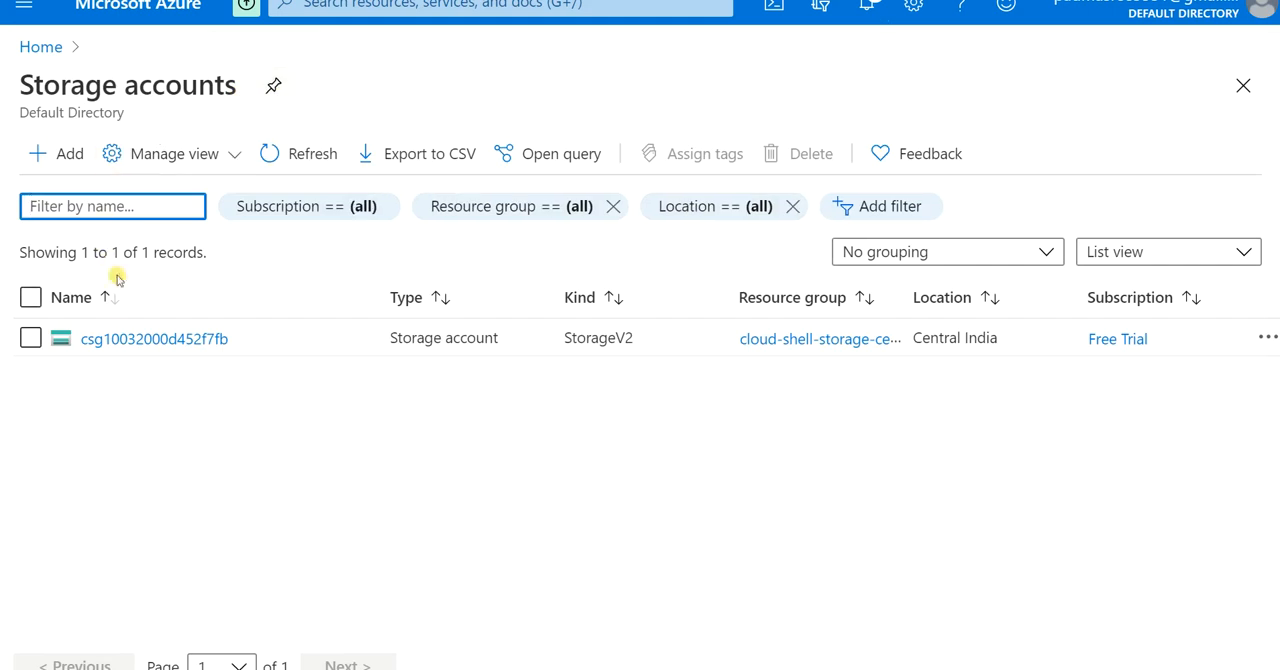
{"action": "left_click", "coordinate": [69, 155]}
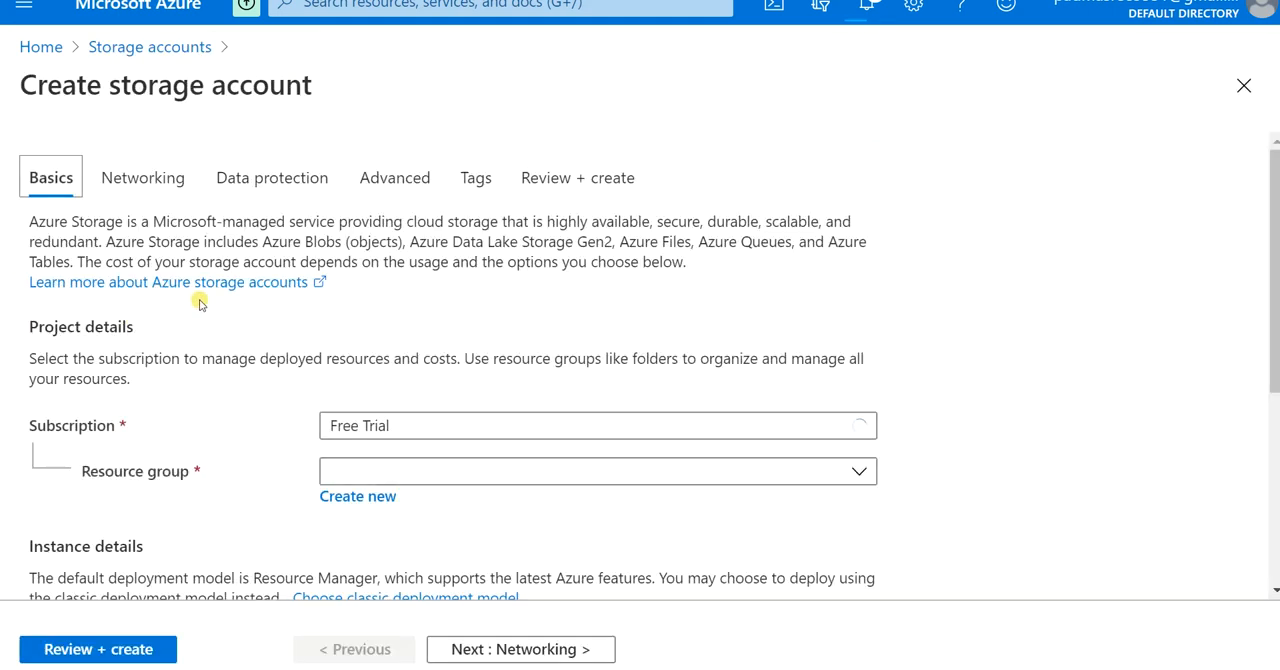
Step: Assign the new storage account to the bkresource resource group and name it premium0001
{"action": "left_click", "coordinate": [360, 471]}
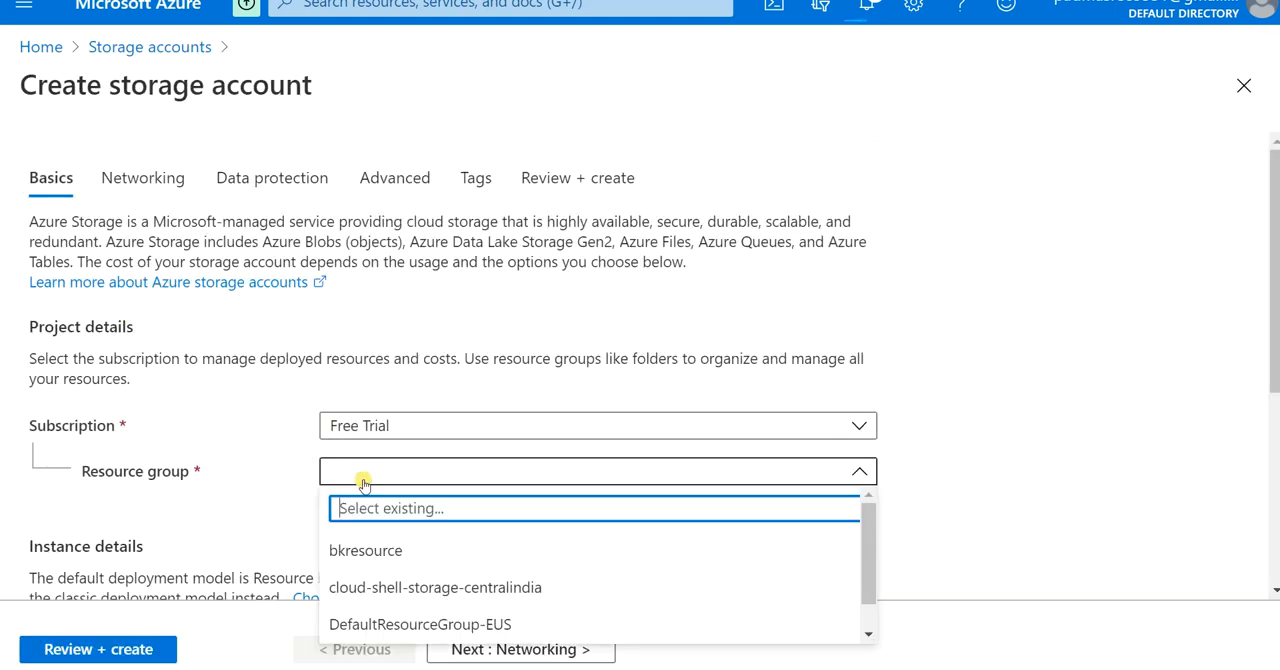
{"action": "left_click", "coordinate": [360, 544]}
{"action": "scroll", "coordinate": [230, 510], "scroll_direction": "down", "scroll_amount": 1}
{"action": "scroll", "coordinate": [230, 510], "scroll_direction": "down", "scroll_amount": 2}
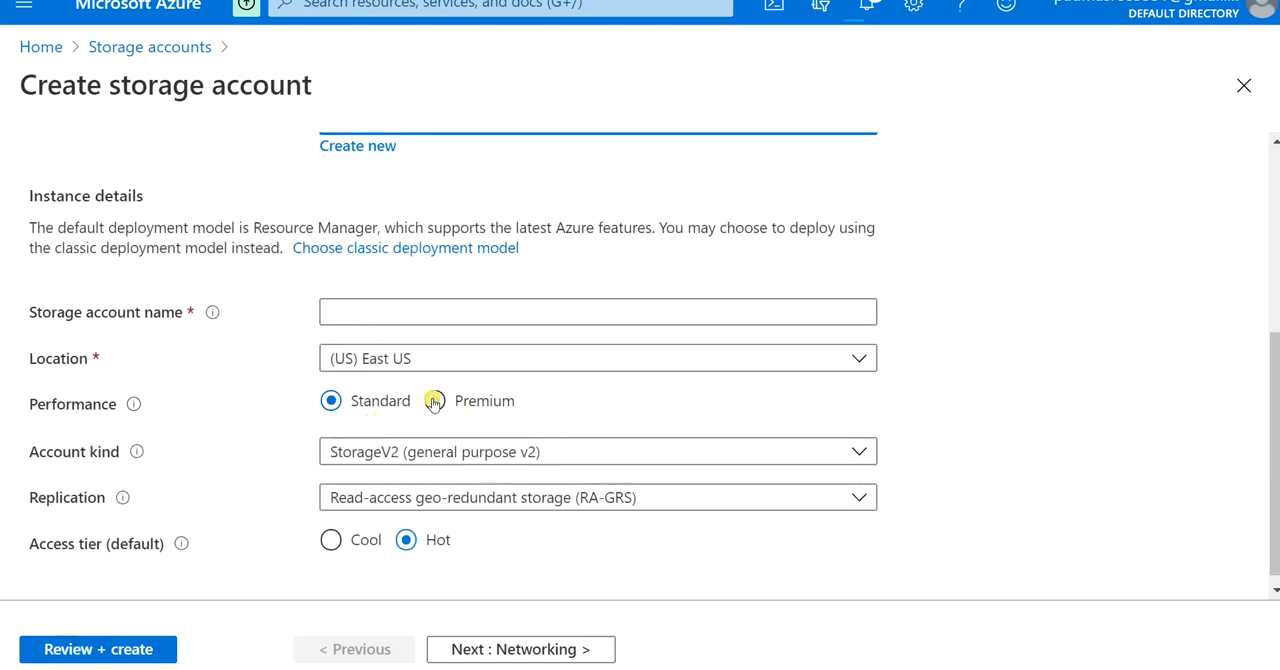
{"action": "type", "text": "premium0001"}
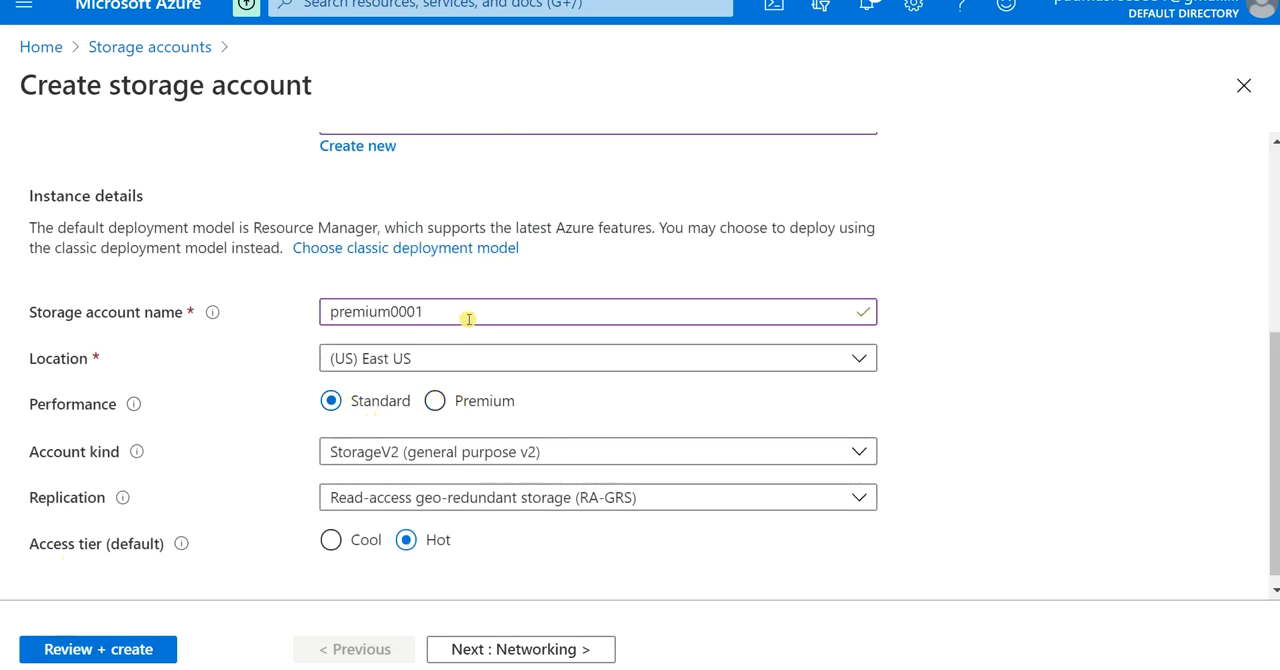
Step: Set the performance to Premium and the account kind to FileStorage, and proceed to the networking settings
{"action": "left_click", "coordinate": [431, 403]}
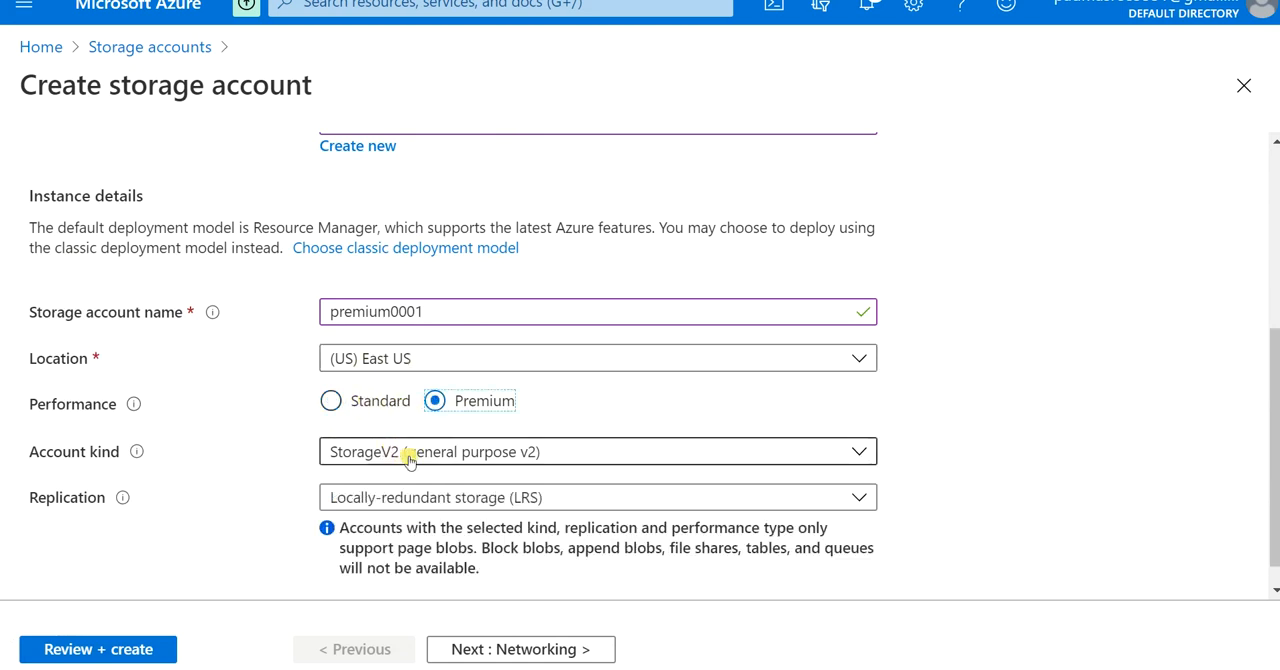
{"action": "left_click", "coordinate": [409, 454]}
{"action": "left_click", "coordinate": [399, 598]}
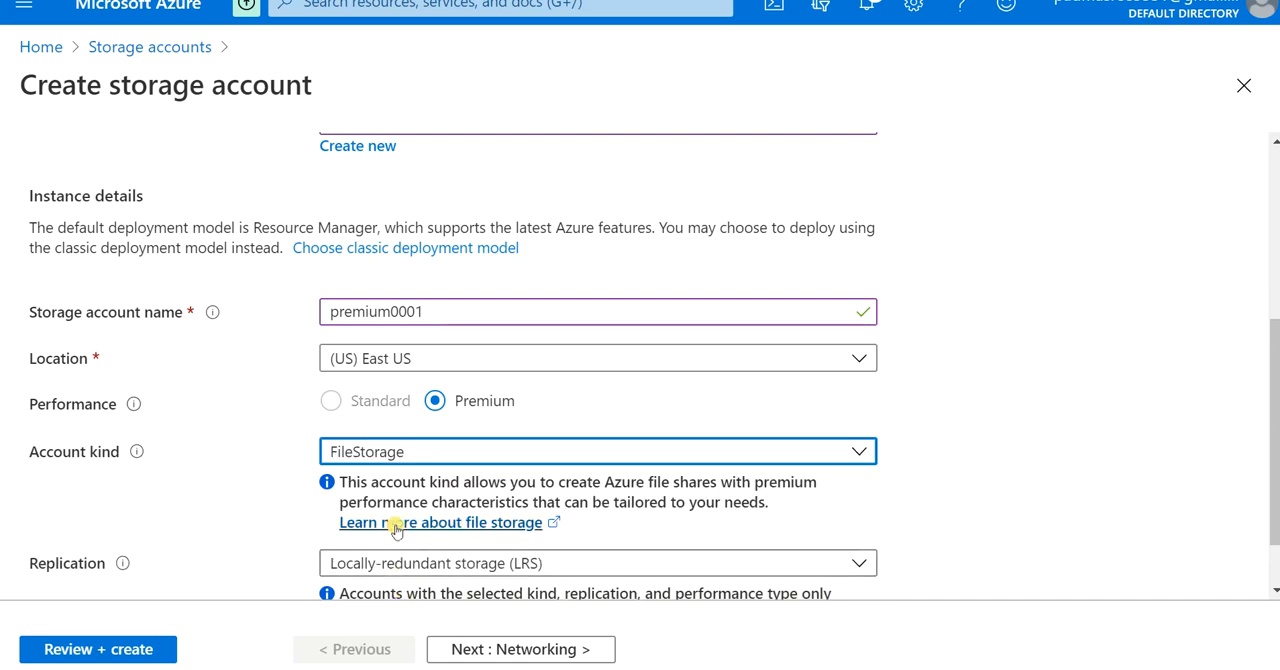
{"action": "scroll", "coordinate": [340, 550], "scroll_direction": "down", "scroll_amount": 1}
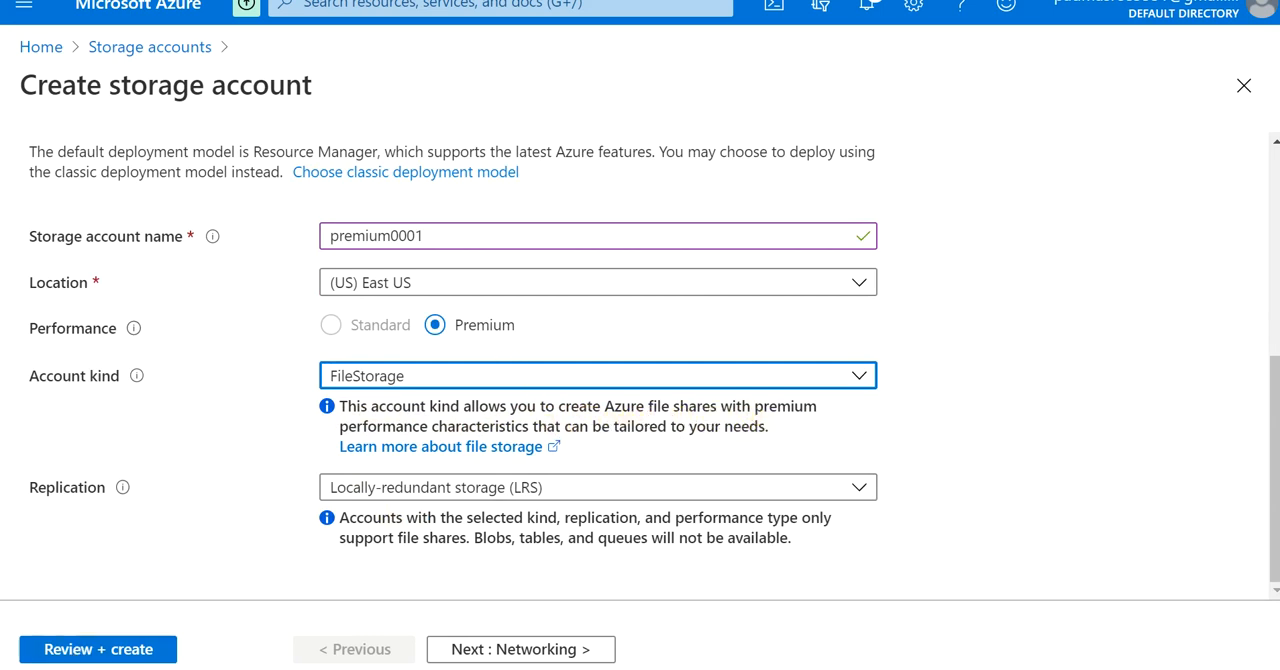
{"action": "left_click", "coordinate": [456, 650]}
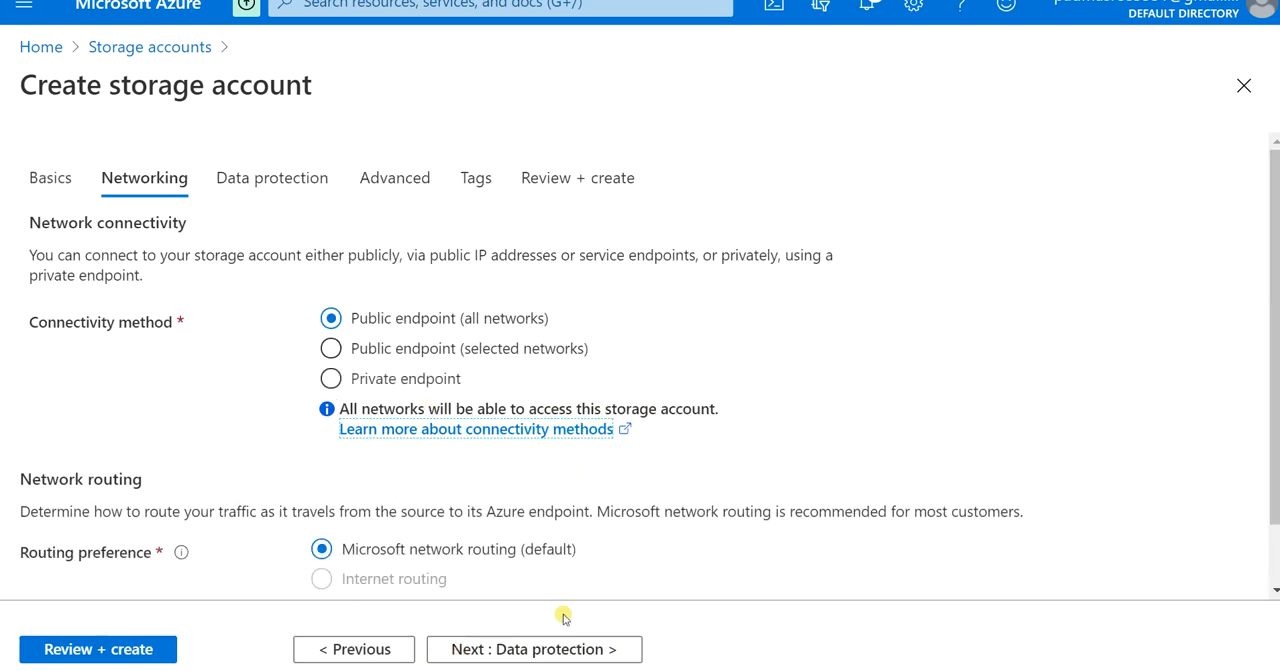
Step: Keep the default networking, data protection, advanced and tag settings, and create the premium0001 storage account
{"action": "left_click", "coordinate": [542, 649]}
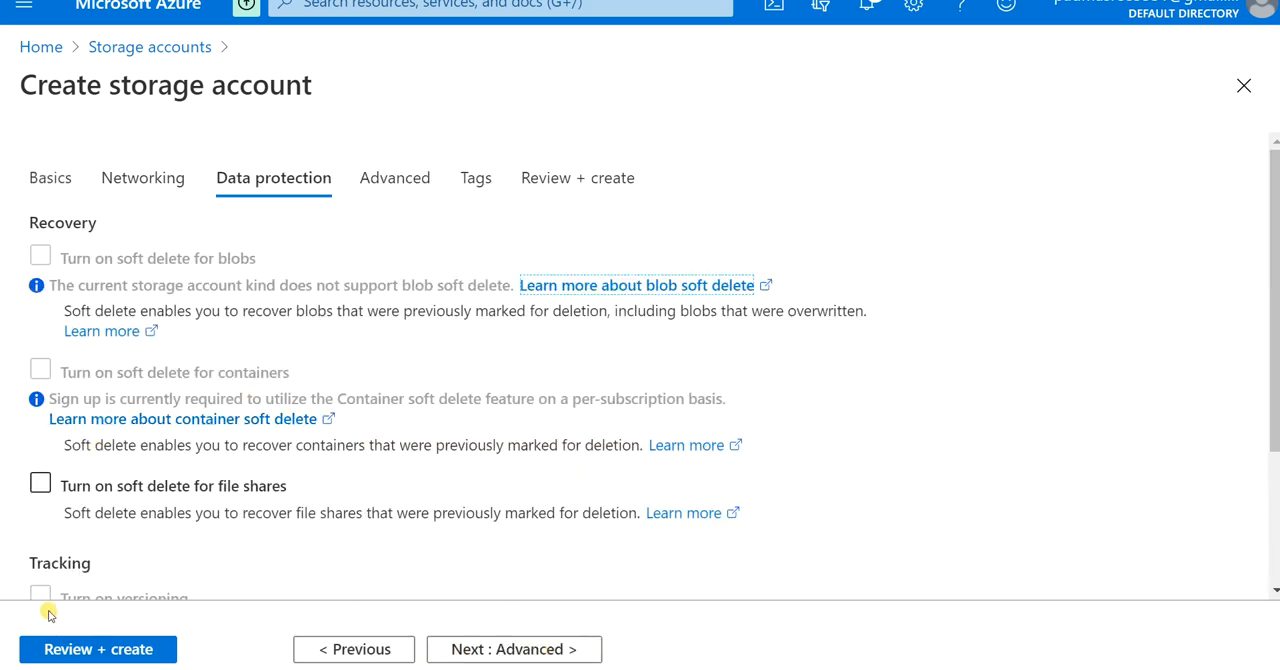
{"action": "scroll", "coordinate": [371, 558], "scroll_direction": "down", "scroll_amount": 1}
{"action": "left_click", "coordinate": [500, 650]}
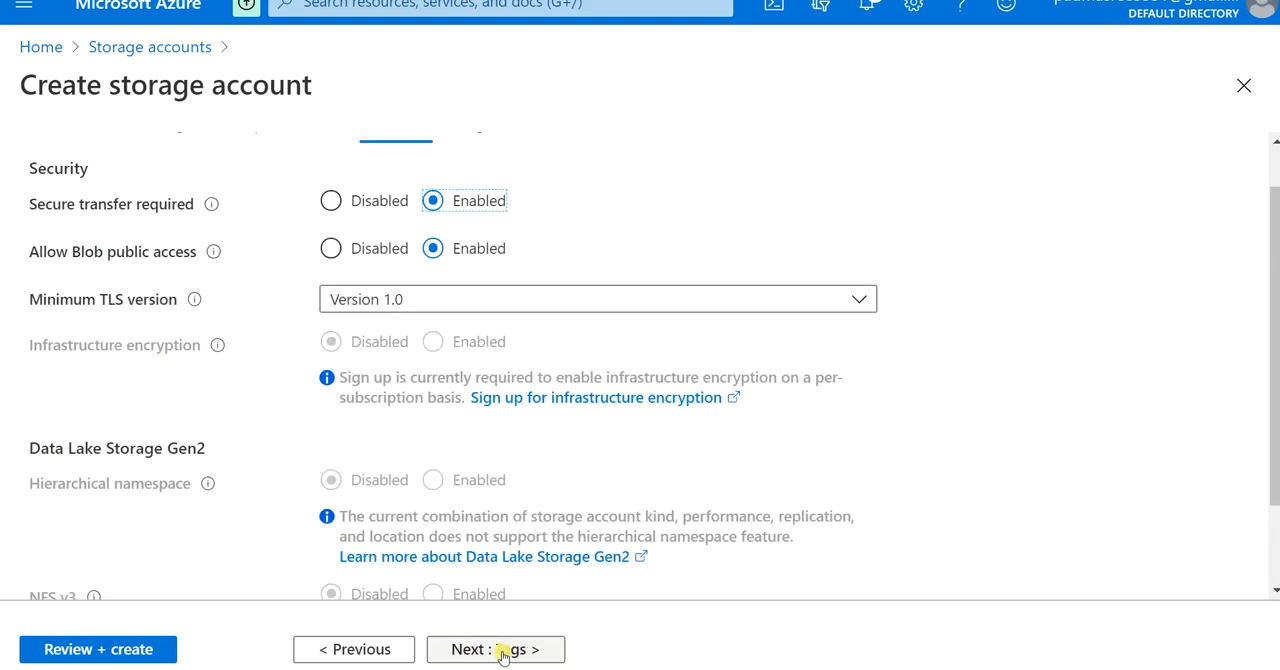
{"action": "left_click", "coordinate": [503, 650]}
{"action": "left_click", "coordinate": [491, 645]}
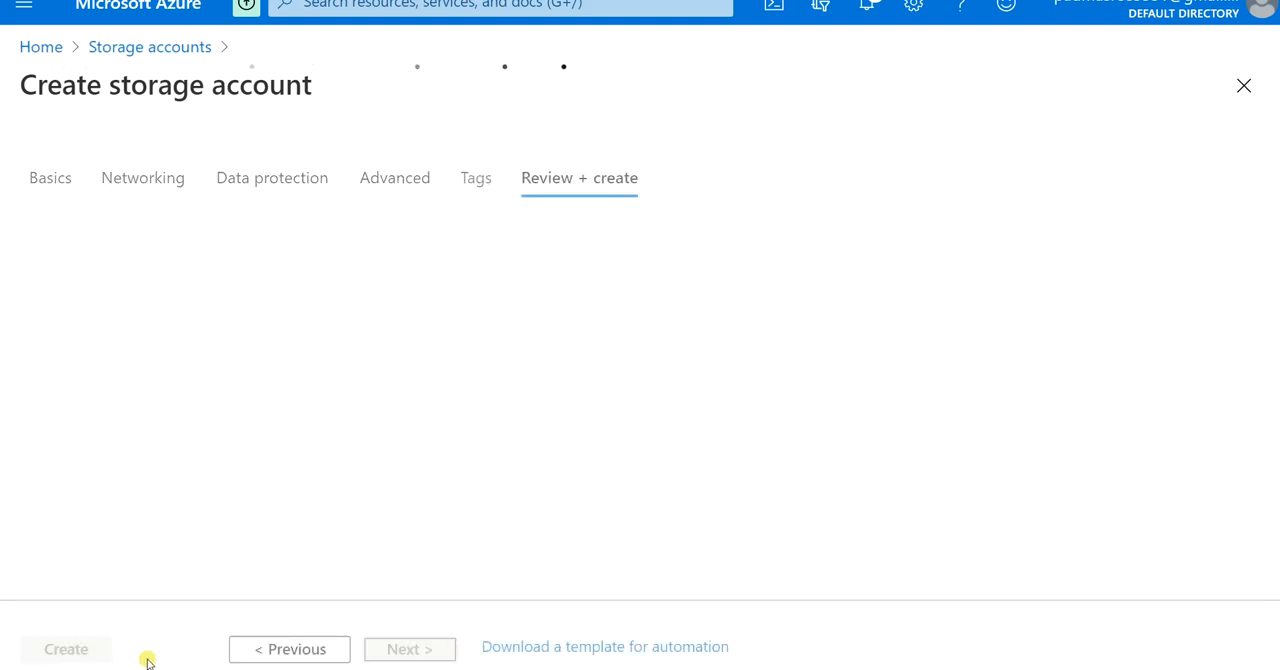
{"action": "left_click", "coordinate": [92, 651]}
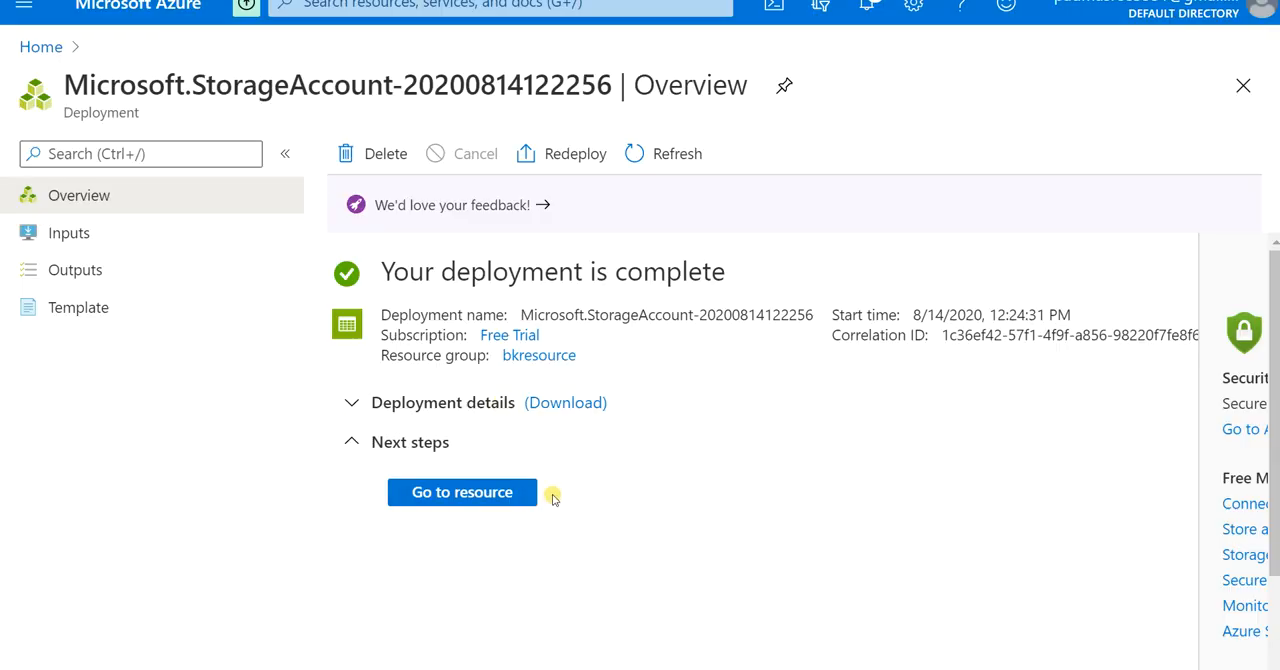
Step: Open the newly deployed storage account, and return to the list of all storage accounts
{"action": "left_click", "coordinate": [503, 493]}
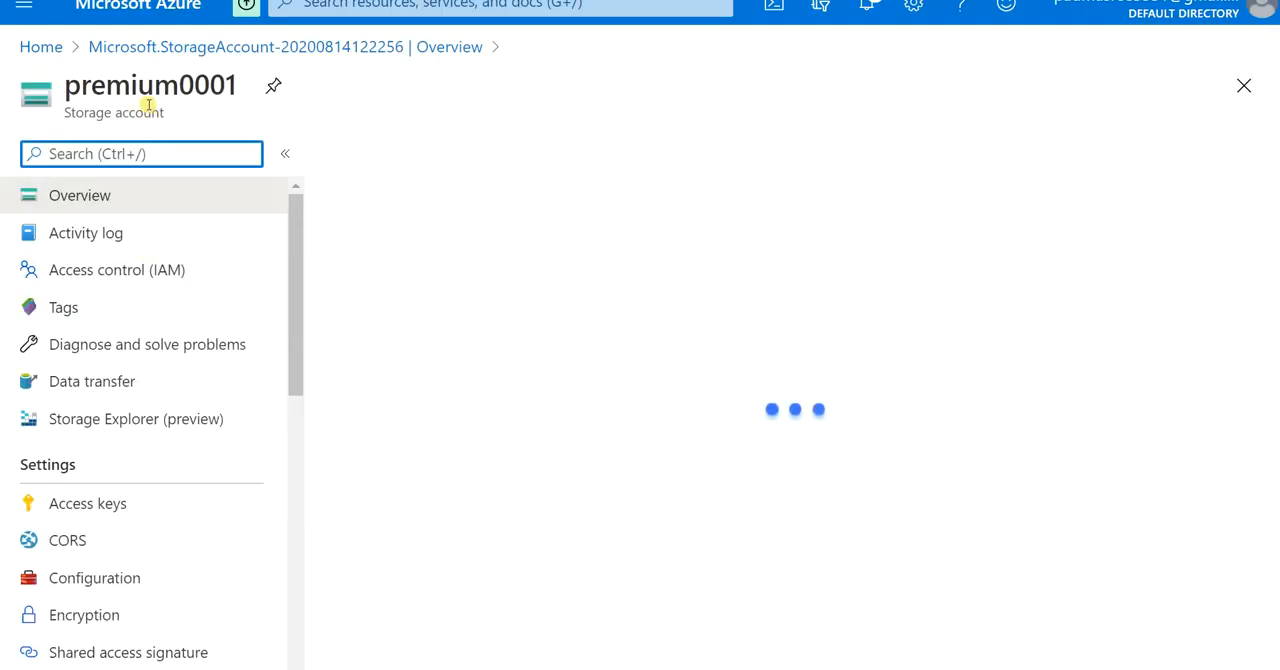
{"action": "left_click", "coordinate": [50, 50]}
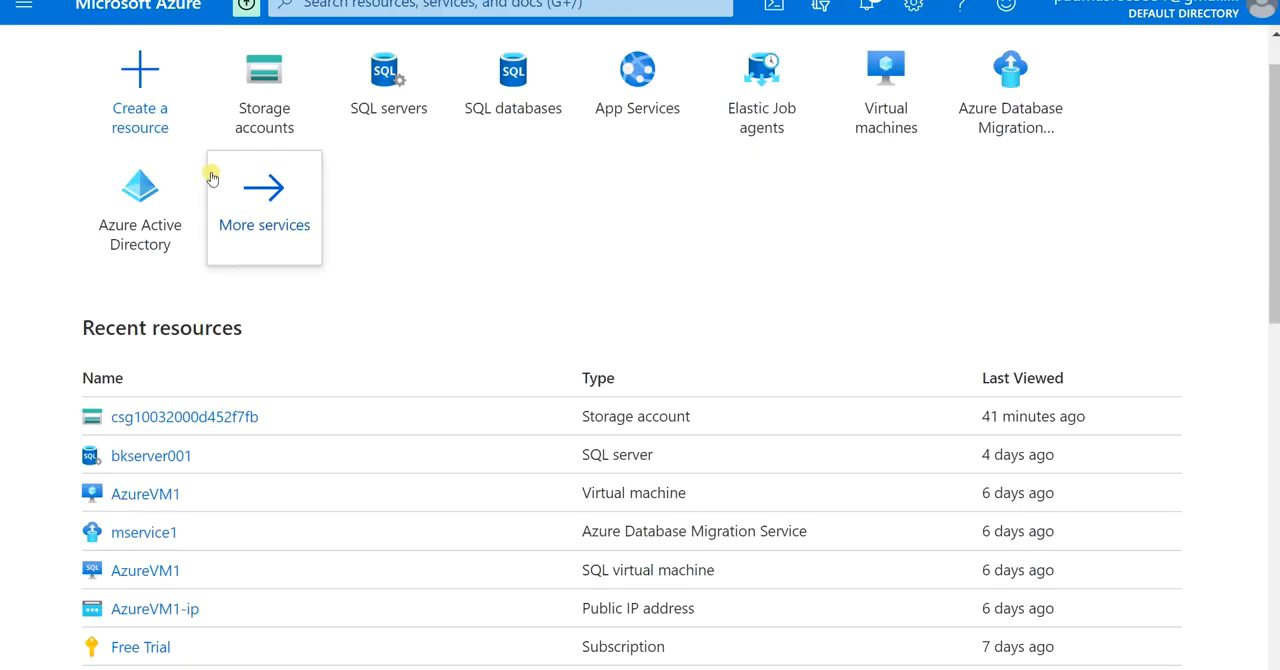
{"action": "left_click", "coordinate": [275, 105]}
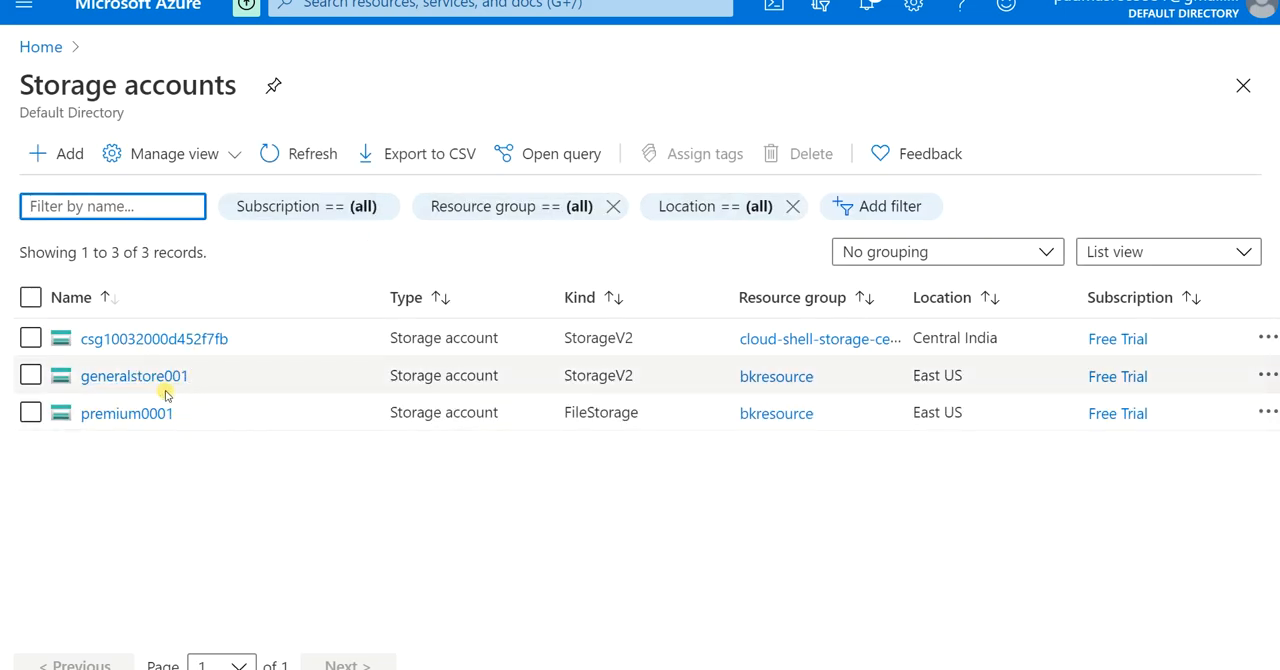
Step: Open the generalstore001 storage account and examine its overview for the available storage services
{"action": "left_click", "coordinate": [160, 379]}
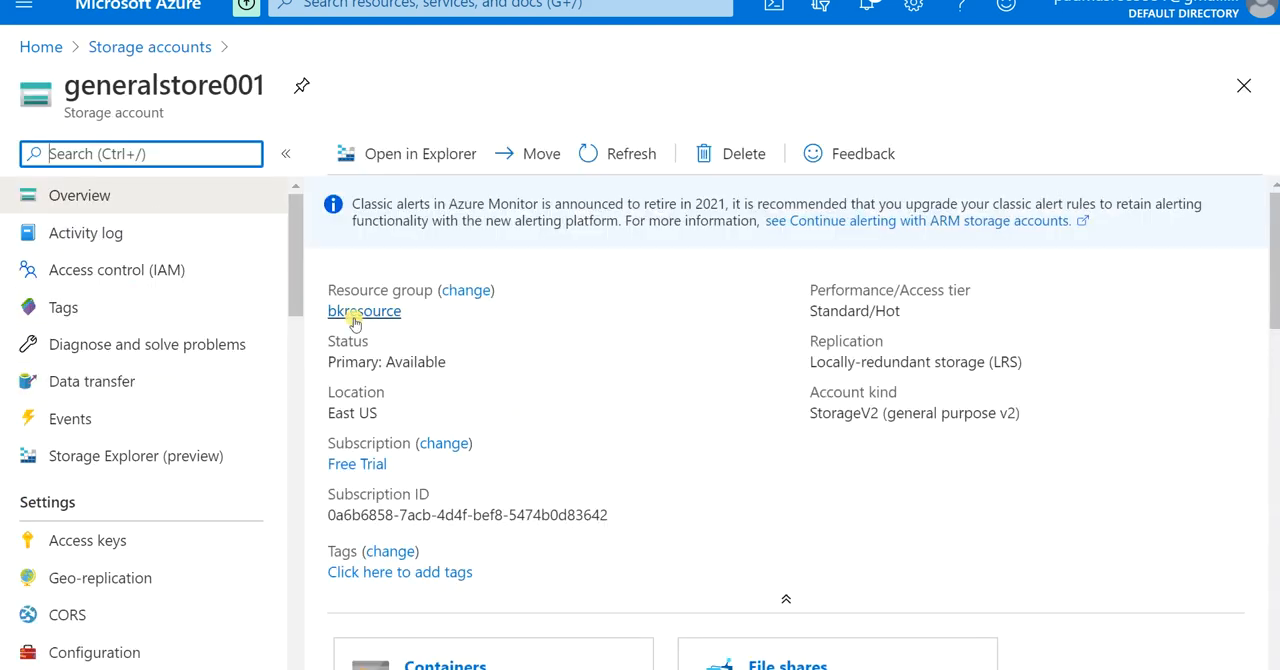
{"action": "scroll", "coordinate": [463, 369], "scroll_direction": "down", "scroll_amount": 2}
{"action": "scroll", "coordinate": [532, 515], "scroll_direction": "down", "scroll_amount": 2}
{"action": "scroll", "coordinate": [532, 515], "scroll_direction": "down", "scroll_amount": 1}
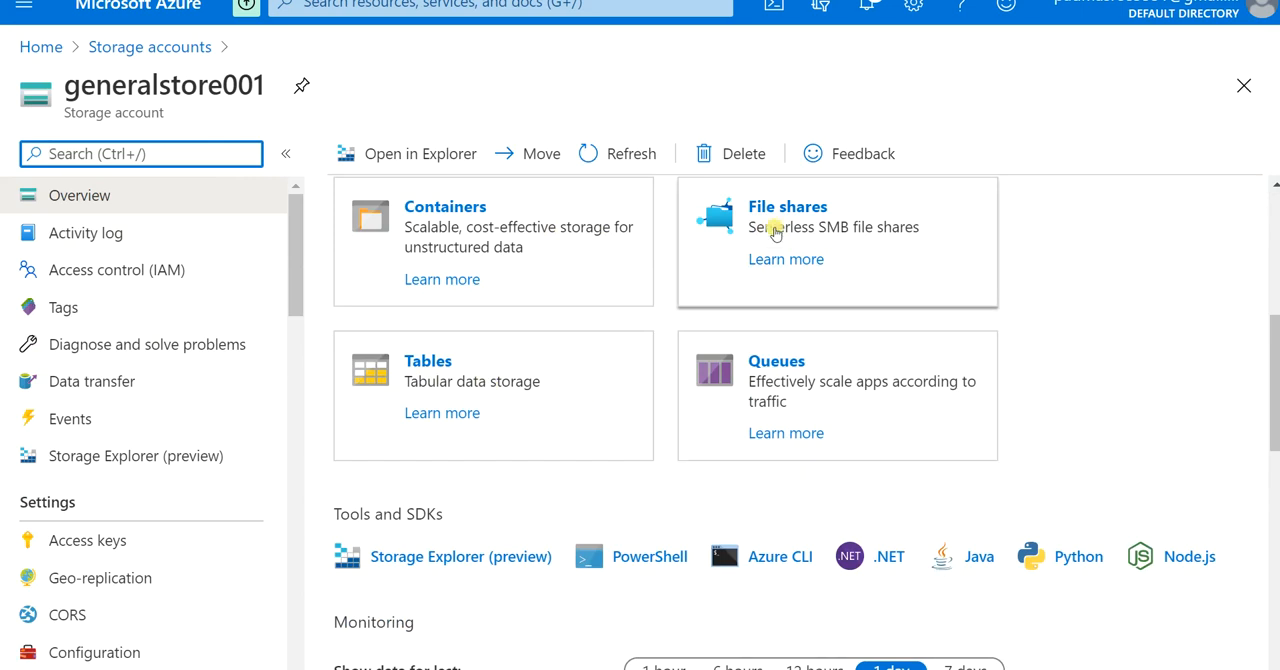
Step: Open the premium0001 account from the storage accounts list and examine which storage services its overview offers
{"action": "left_click", "coordinate": [100, 47]}
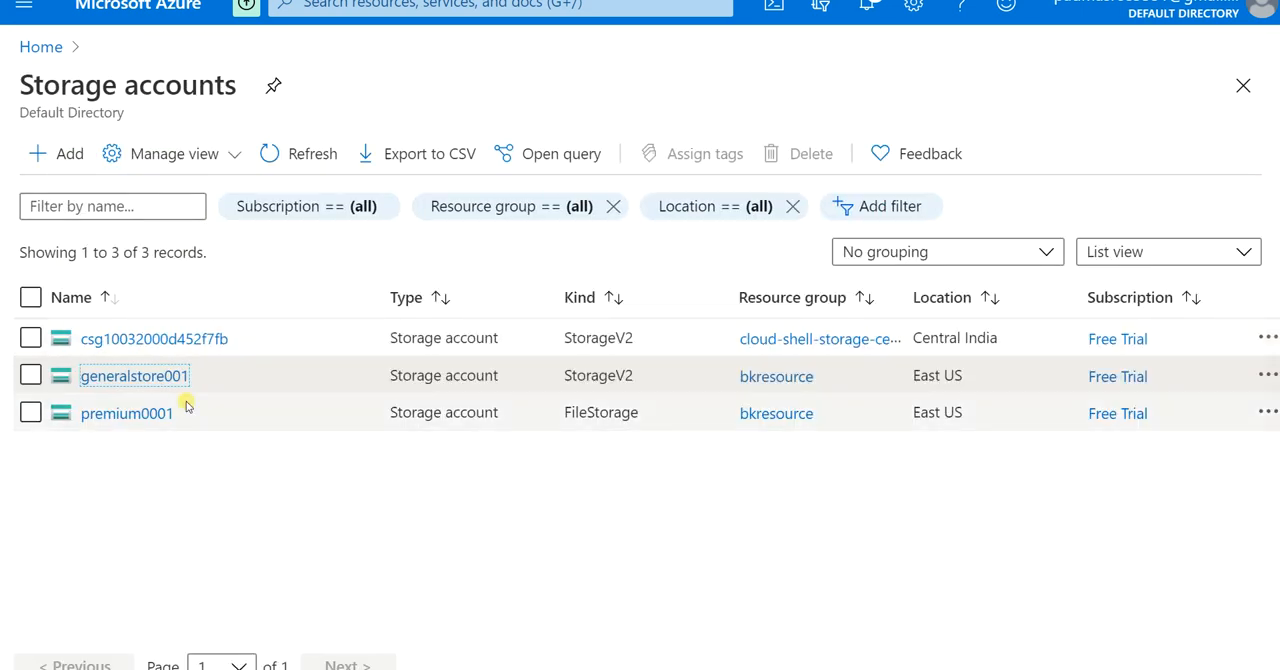
{"action": "left_click", "coordinate": [128, 414]}
{"action": "scroll", "coordinate": [710, 390], "scroll_direction": "down", "scroll_amount": 5}
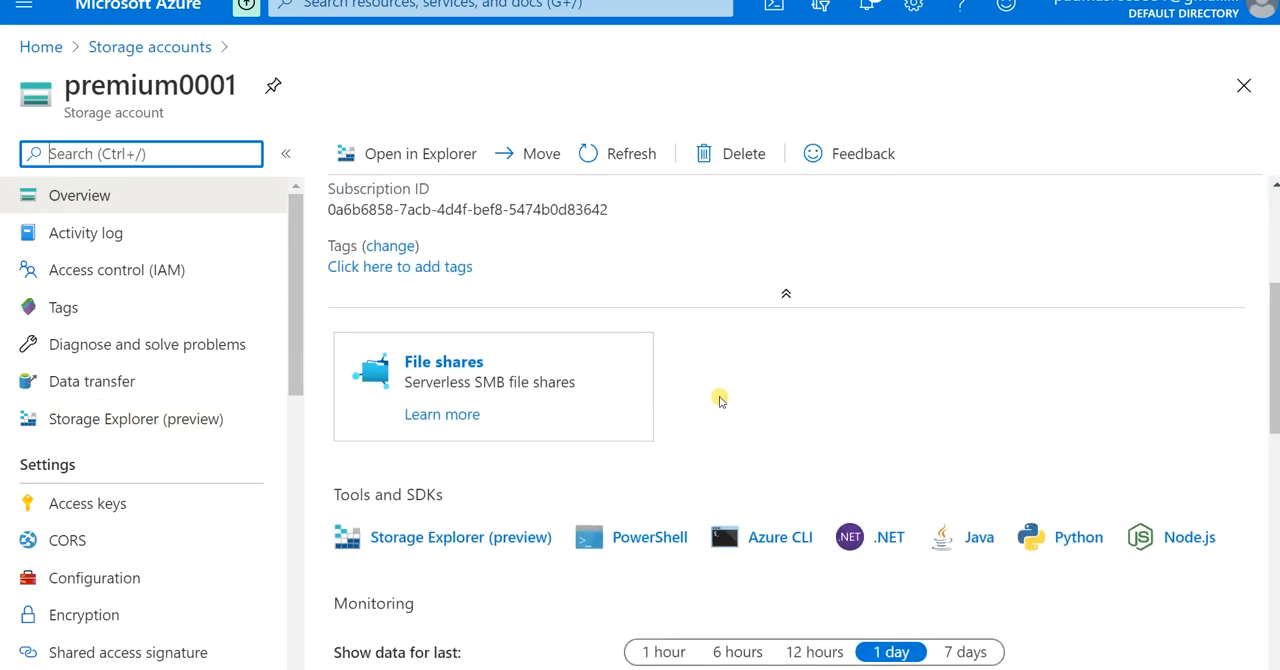
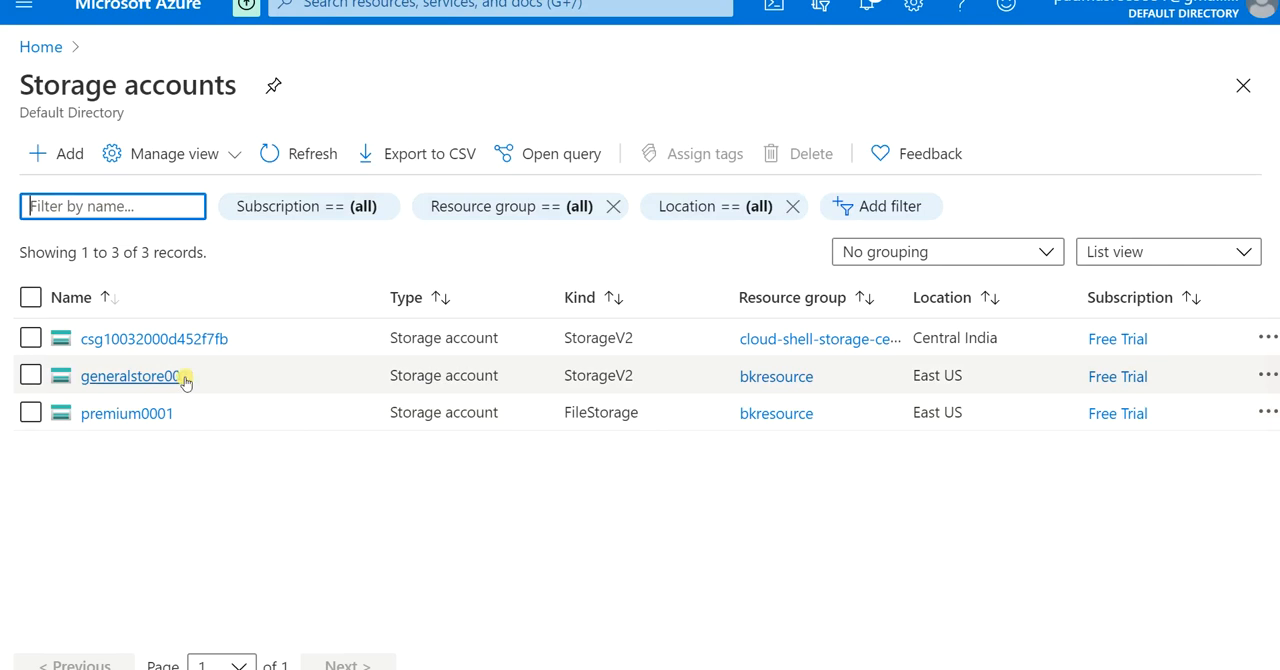
Step: Open the generalstore001 storage account, look over its storage services, and open its file shares
{"action": "left_click", "coordinate": [160, 376]}
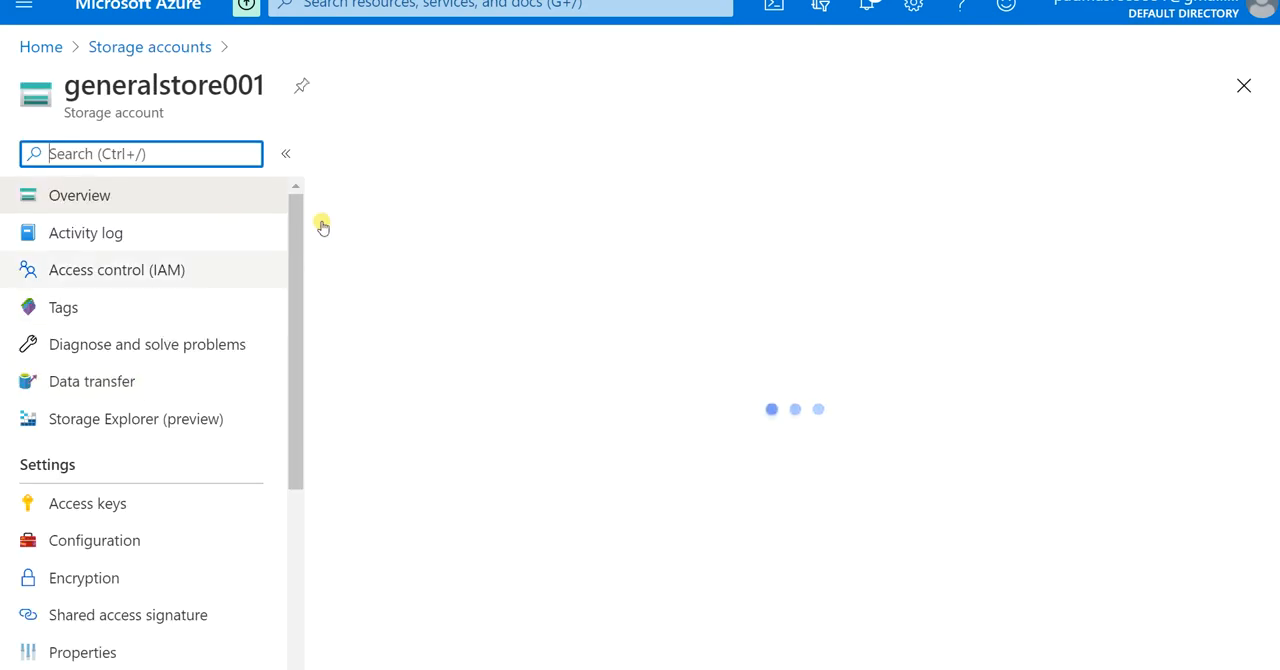
{"action": "scroll", "coordinate": [590, 345], "scroll_direction": "down", "scroll_amount": 4}
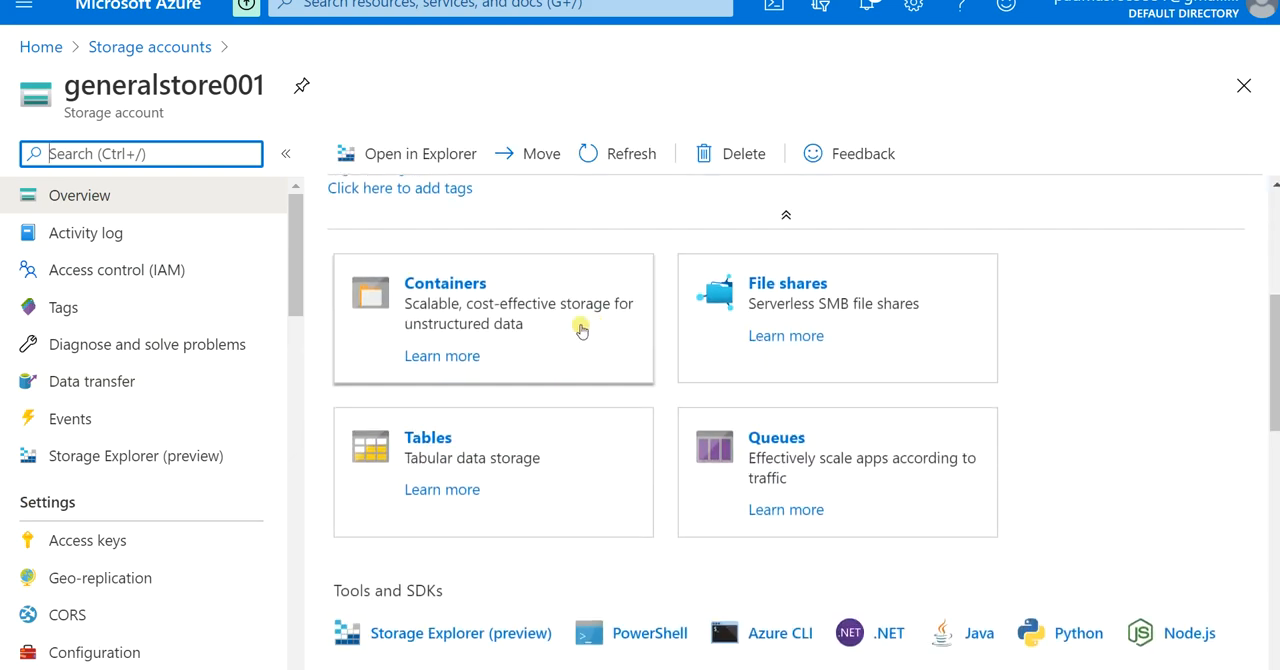
{"action": "scroll", "coordinate": [134, 363], "scroll_direction": "down", "scroll_amount": 5}
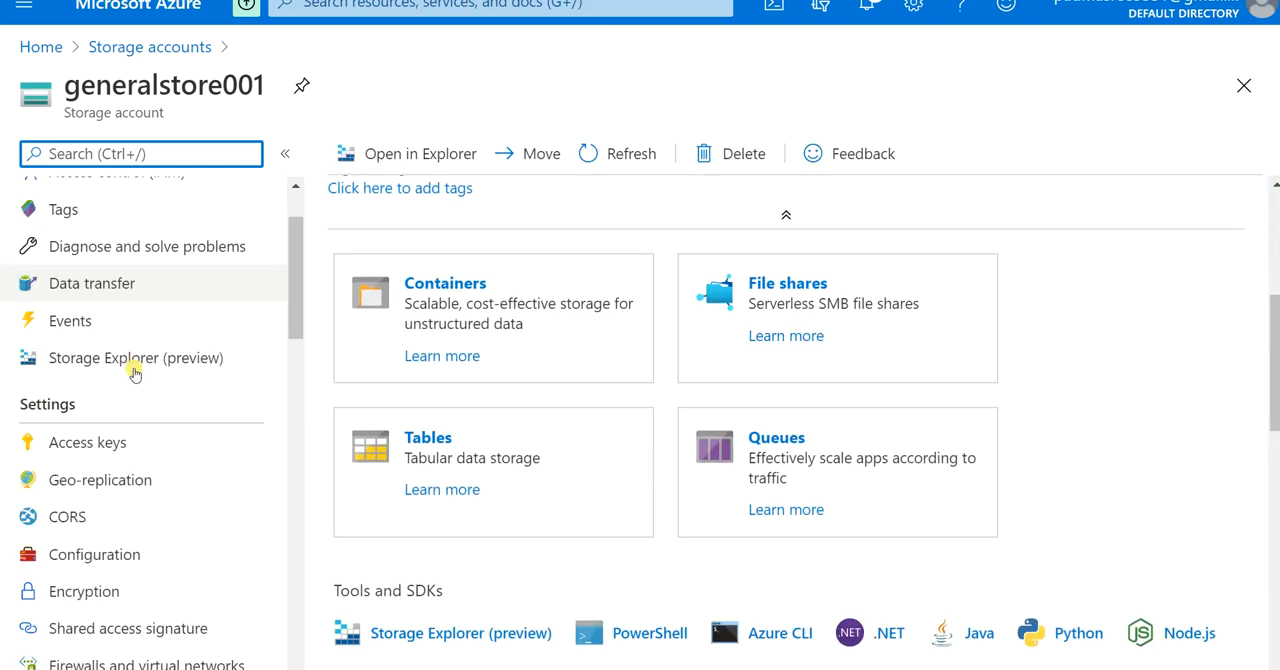
{"action": "scroll", "coordinate": [110, 495], "scroll_direction": "down", "scroll_amount": 6}
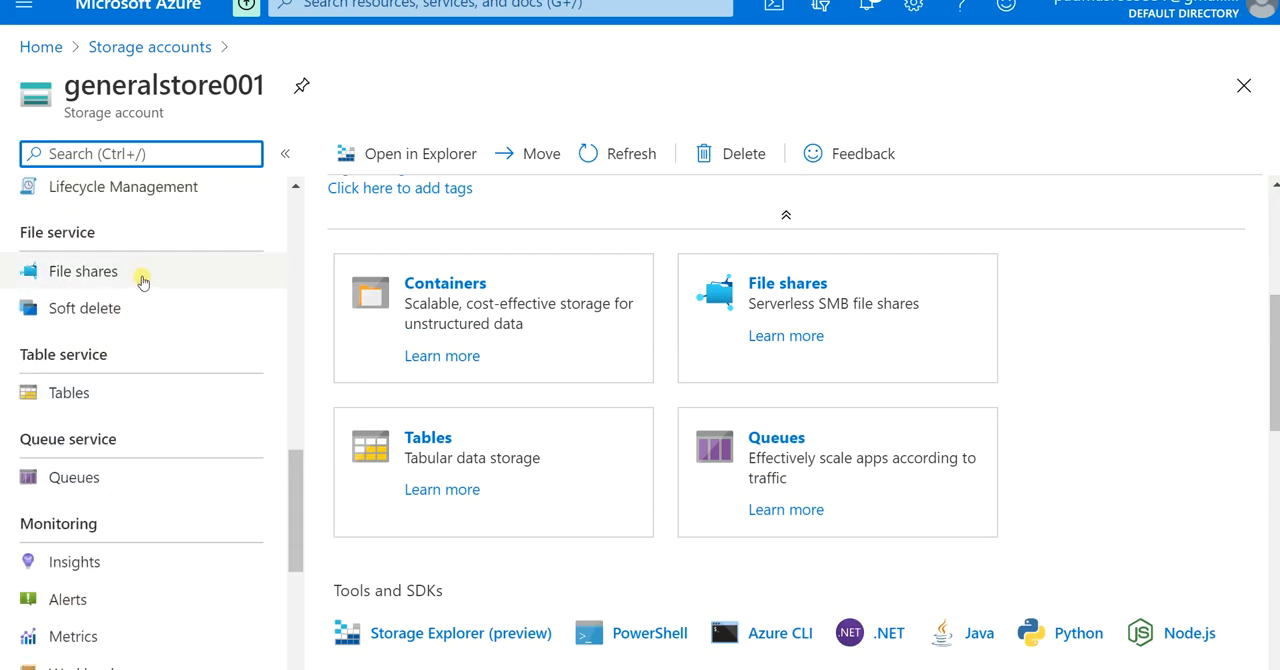
{"action": "left_click", "coordinate": [802, 288]}
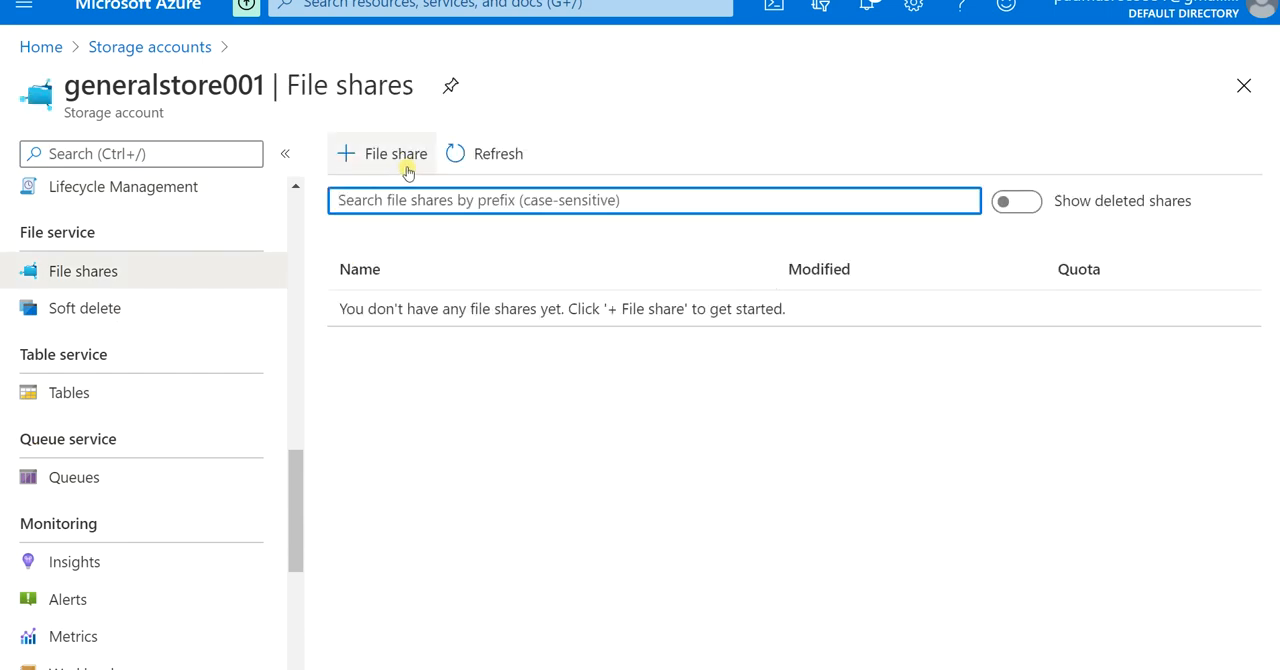
Step: Create a file share named generalfile in generalstore001, leaving the quota empty
{"action": "left_click", "coordinate": [414, 157]}
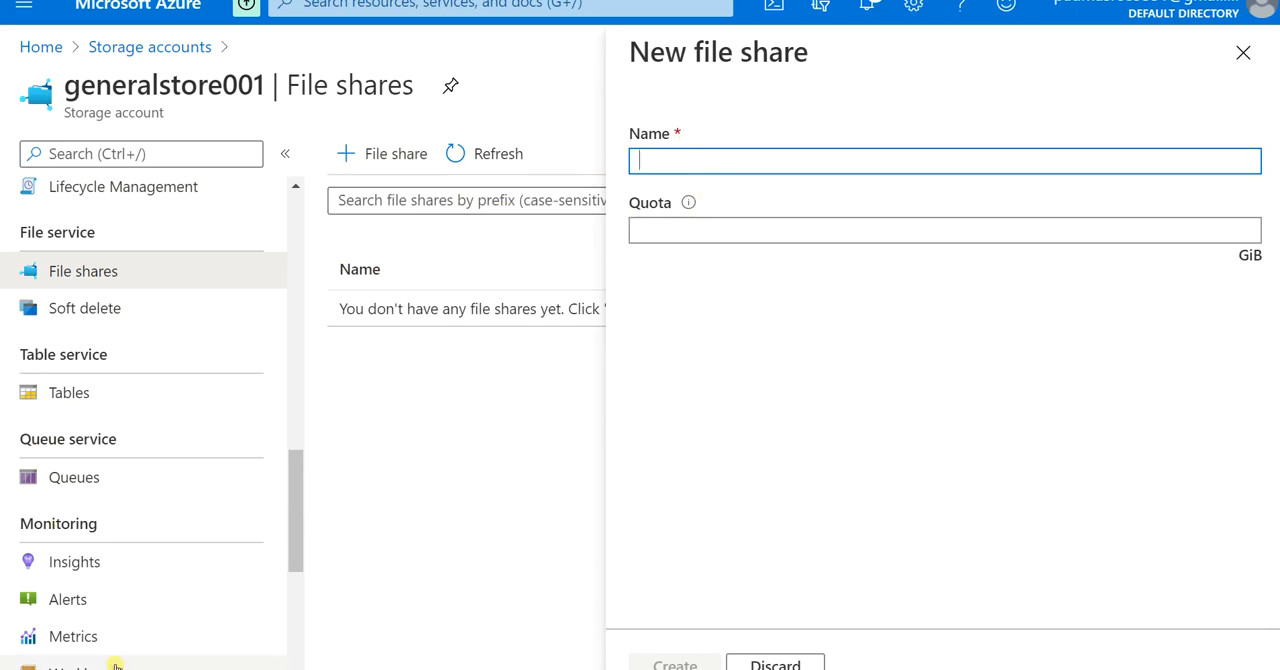
{"action": "type", "text": "generalfile"}
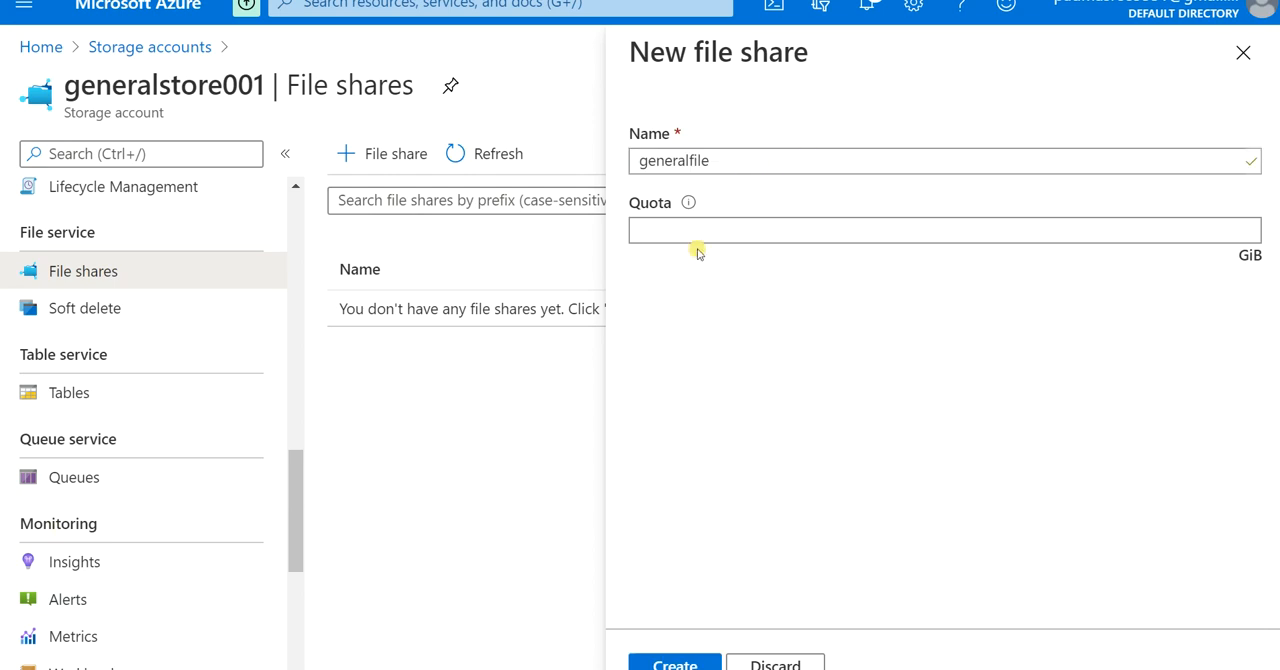
{"action": "mouse_move", "coordinate": [689, 205]}
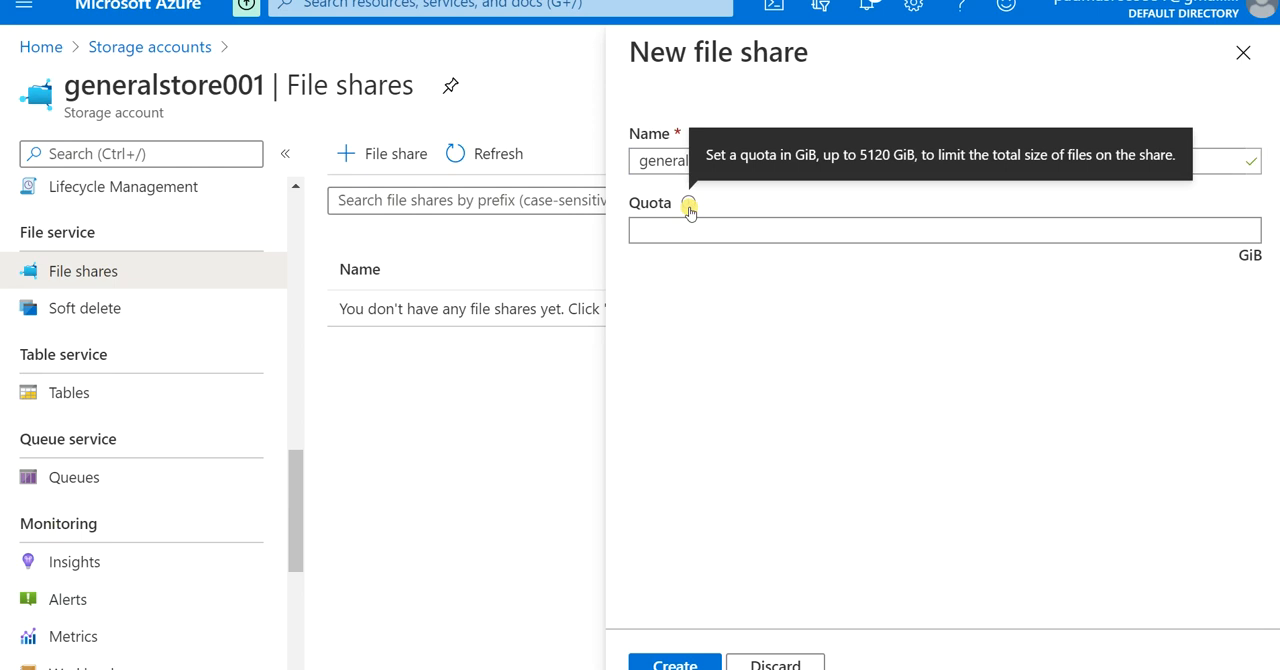
{"action": "left_click", "coordinate": [680, 225]}
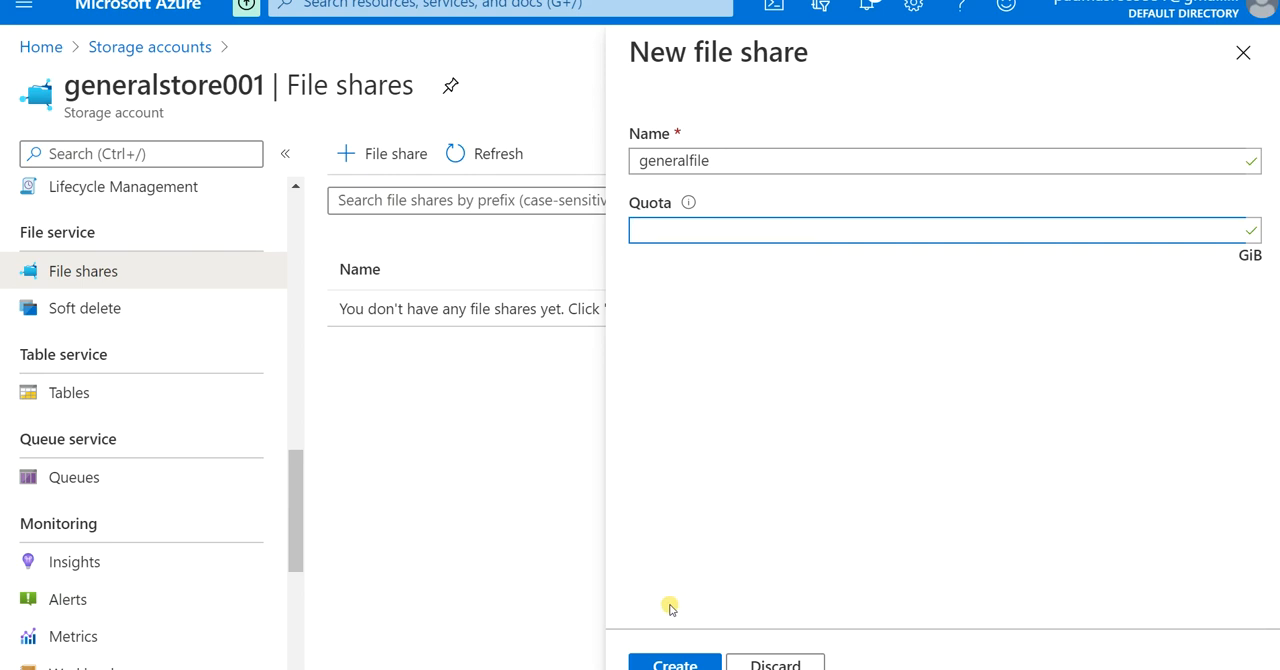
{"action": "left_click", "coordinate": [677, 663]}
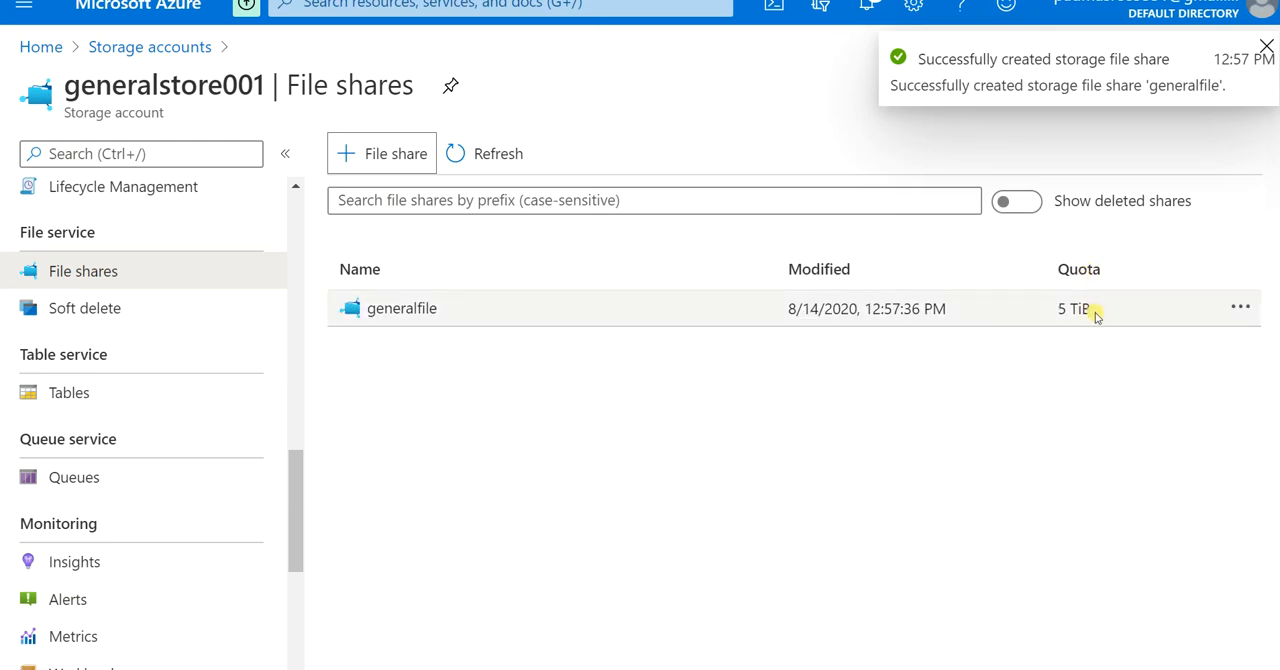
{"action": "left_click", "coordinate": [1260, 47]}
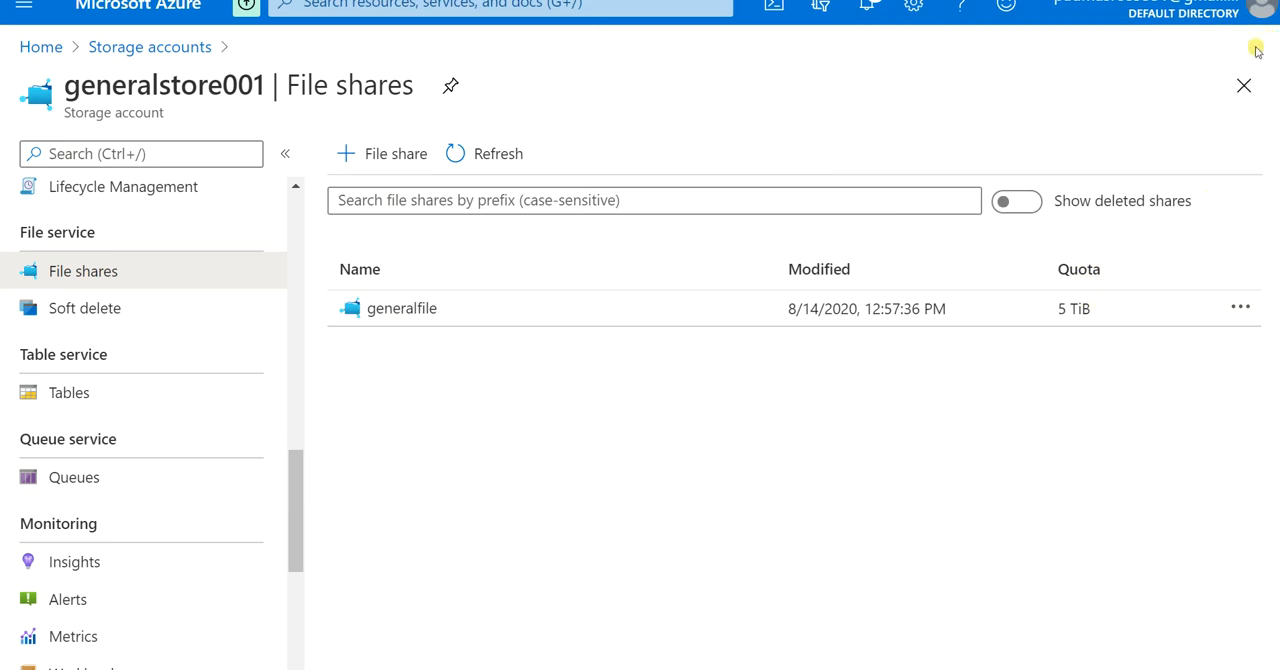
Step: Set the quota of the generalfile share to 10 GiB
{"action": "left_click", "coordinate": [1246, 312]}
{"action": "left_click", "coordinate": [1116, 362]}
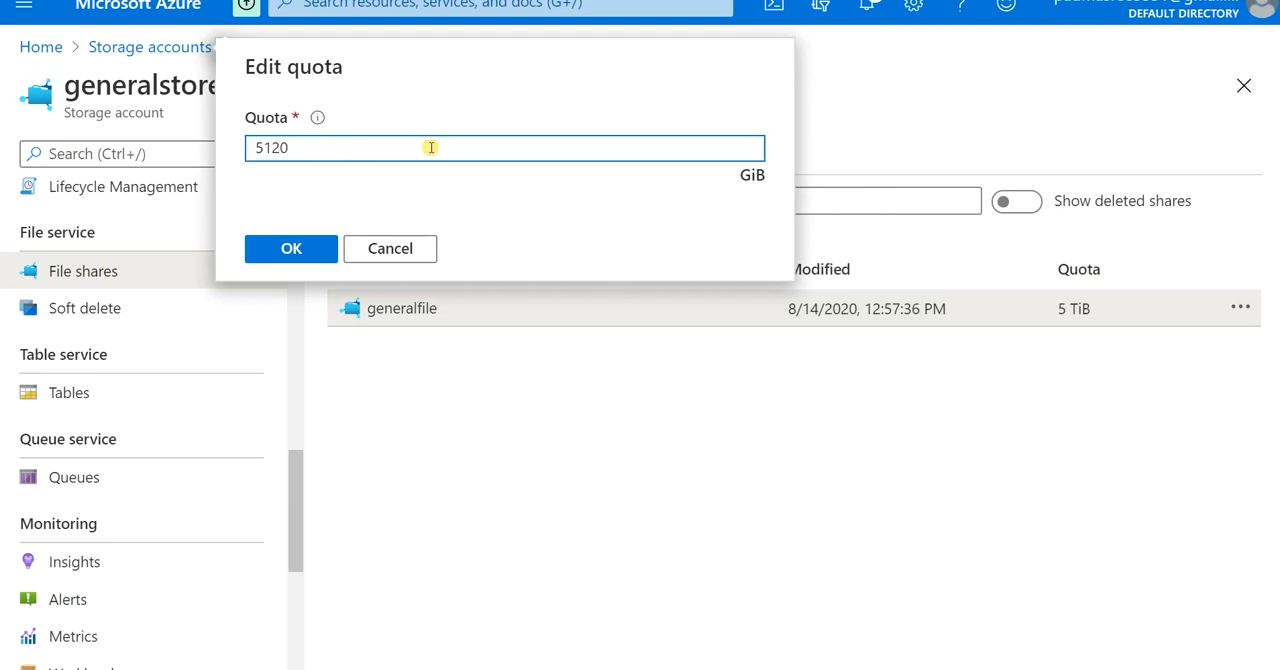
{"action": "double_click", "coordinate": [431, 147]}
{"action": "type", "text": "1"}
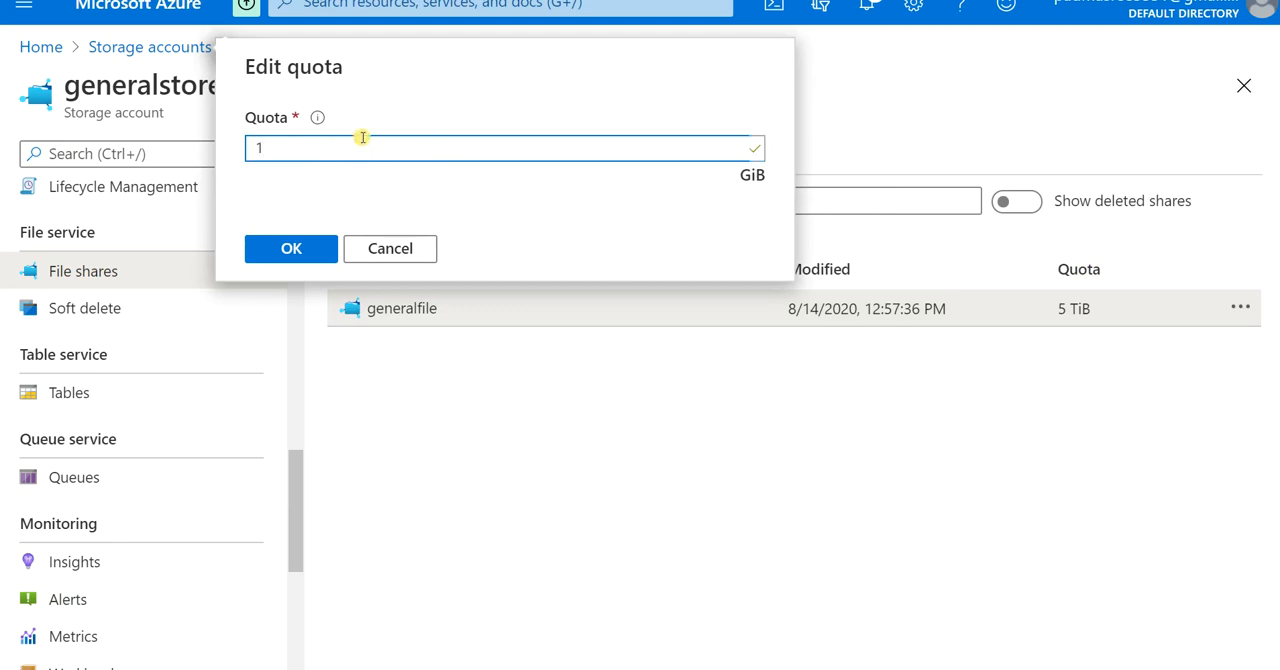
{"action": "type", "text": "1"}
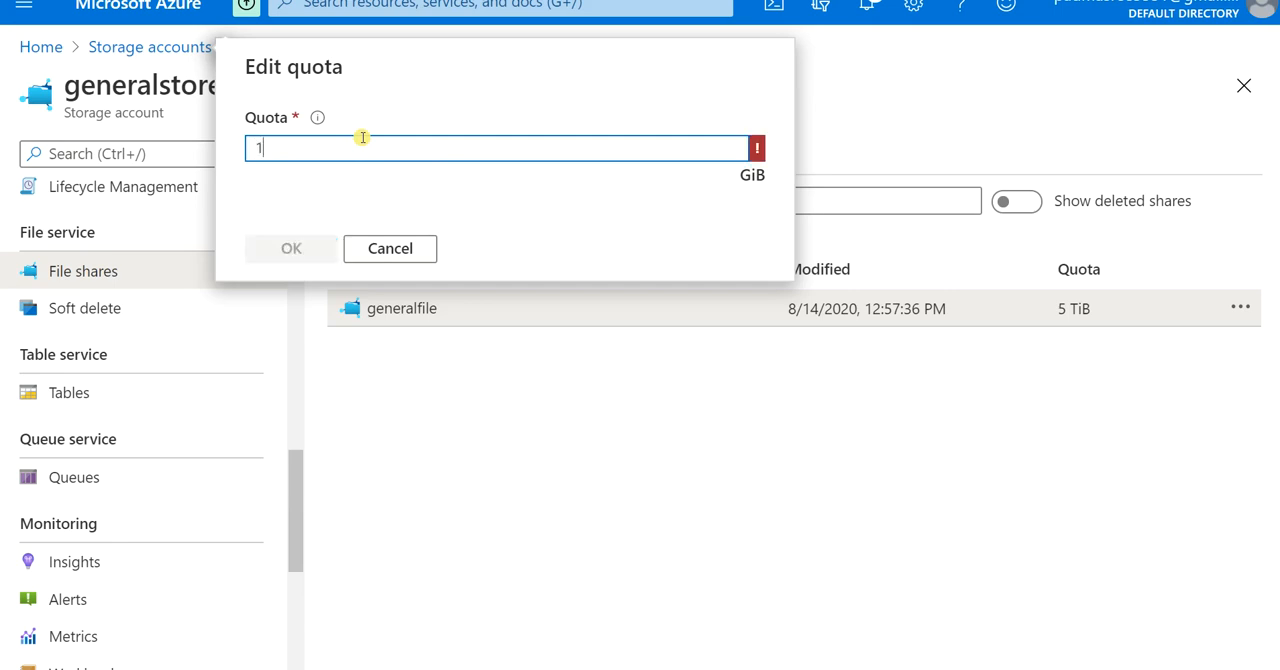
{"action": "type", "text": "0"}
{"action": "left_click", "coordinate": [314, 246]}
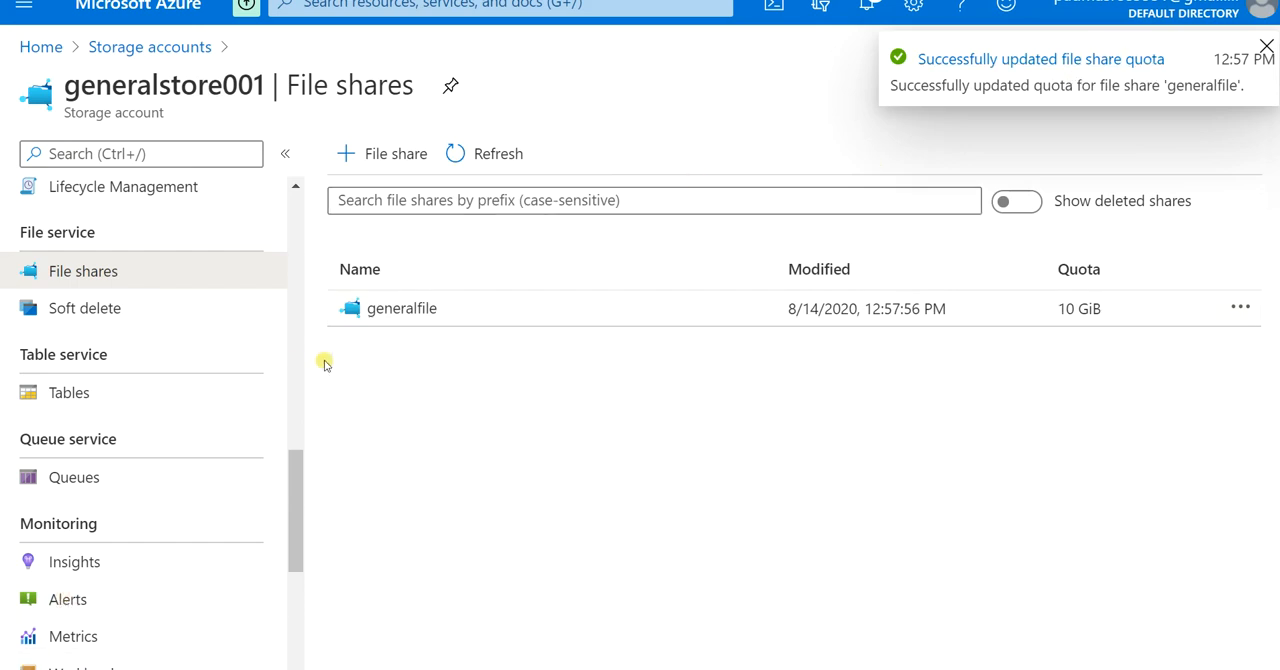
Step: Open the generalfile share and examine its file upload options without uploading anything
{"action": "left_click", "coordinate": [420, 304]}
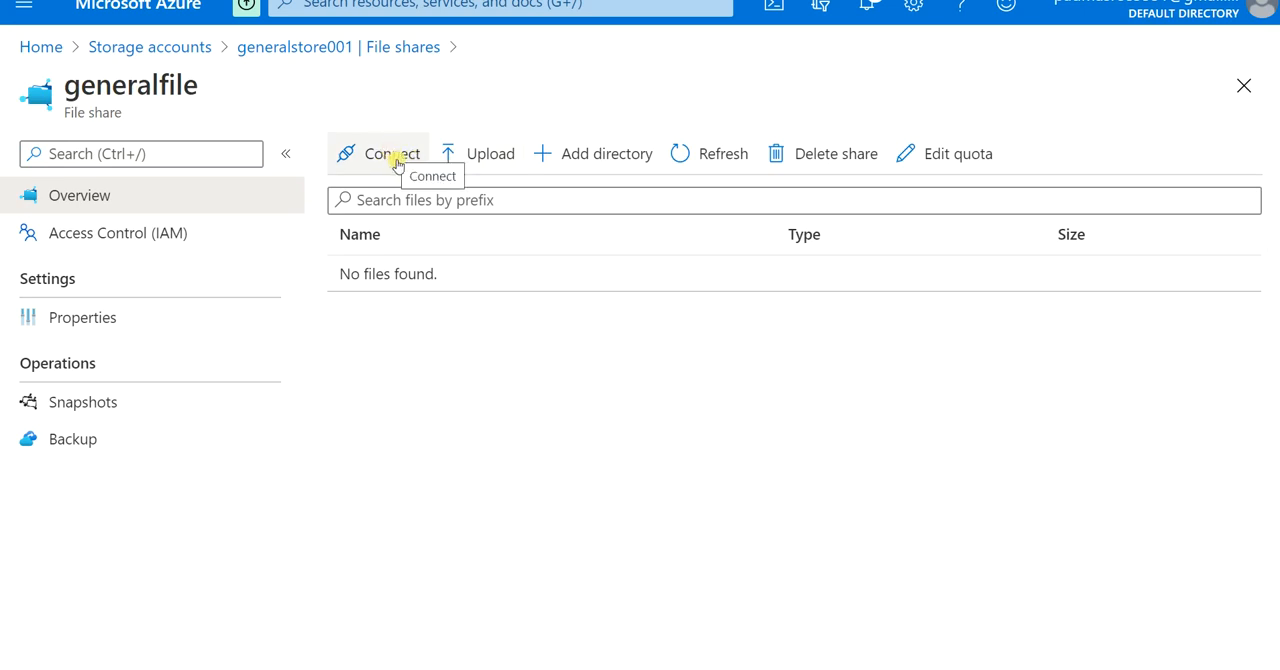
{"action": "left_click", "coordinate": [478, 156]}
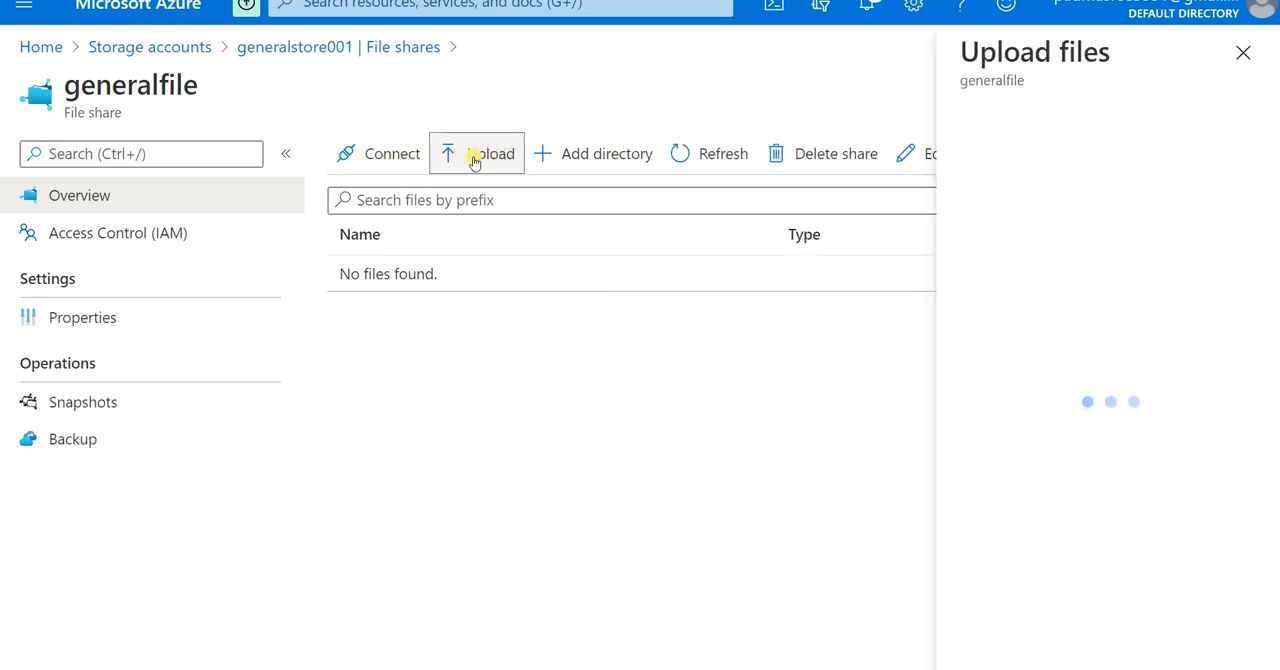
{"action": "left_click", "coordinate": [1243, 52]}
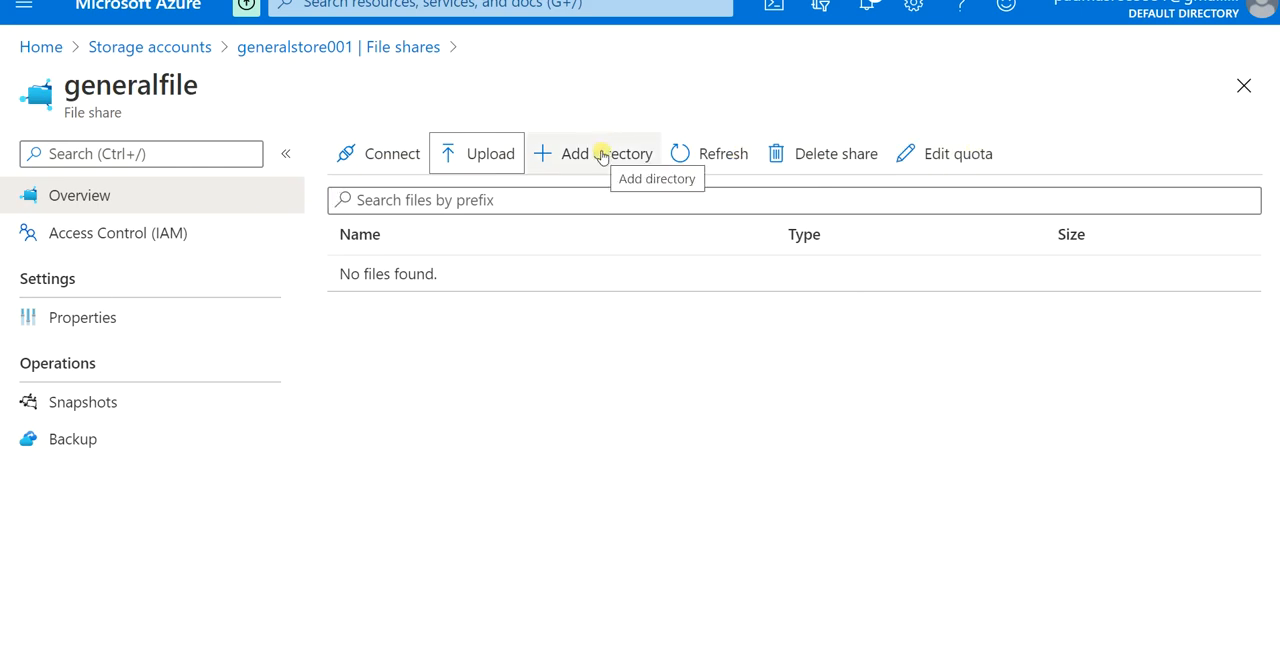
Step: Go back to the storage accounts list and open the file shares of the premium0001 account
{"action": "left_click", "coordinate": [140, 47]}
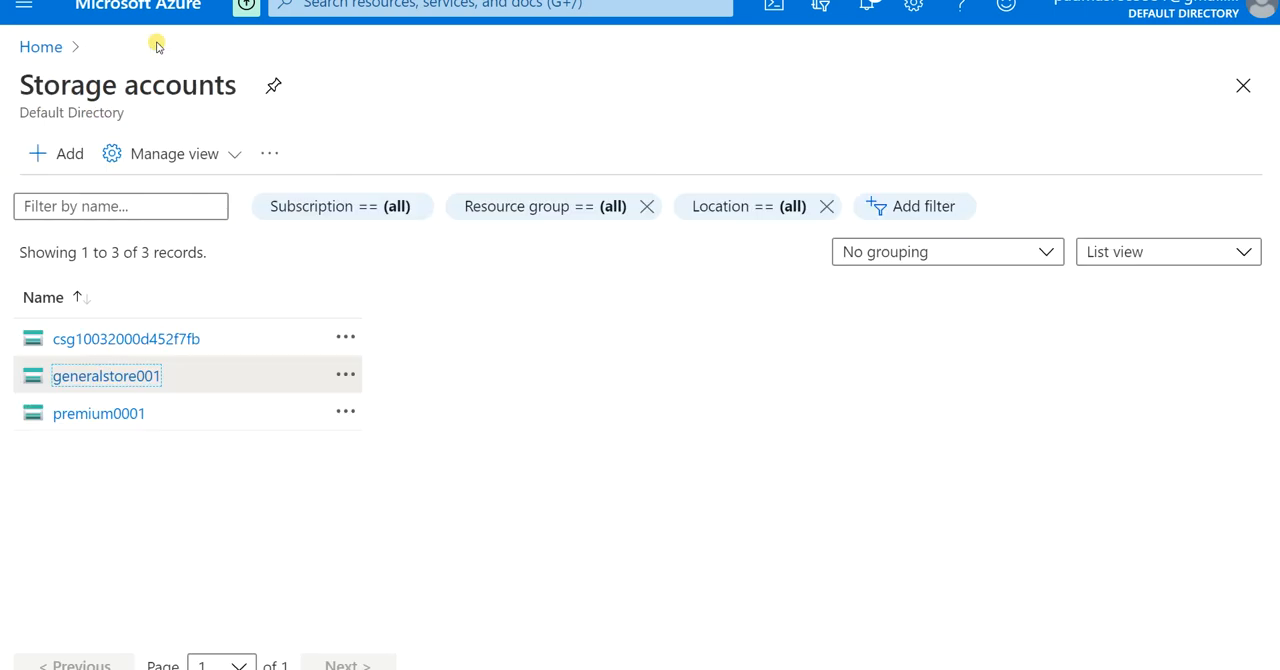
{"action": "left_click", "coordinate": [132, 414]}
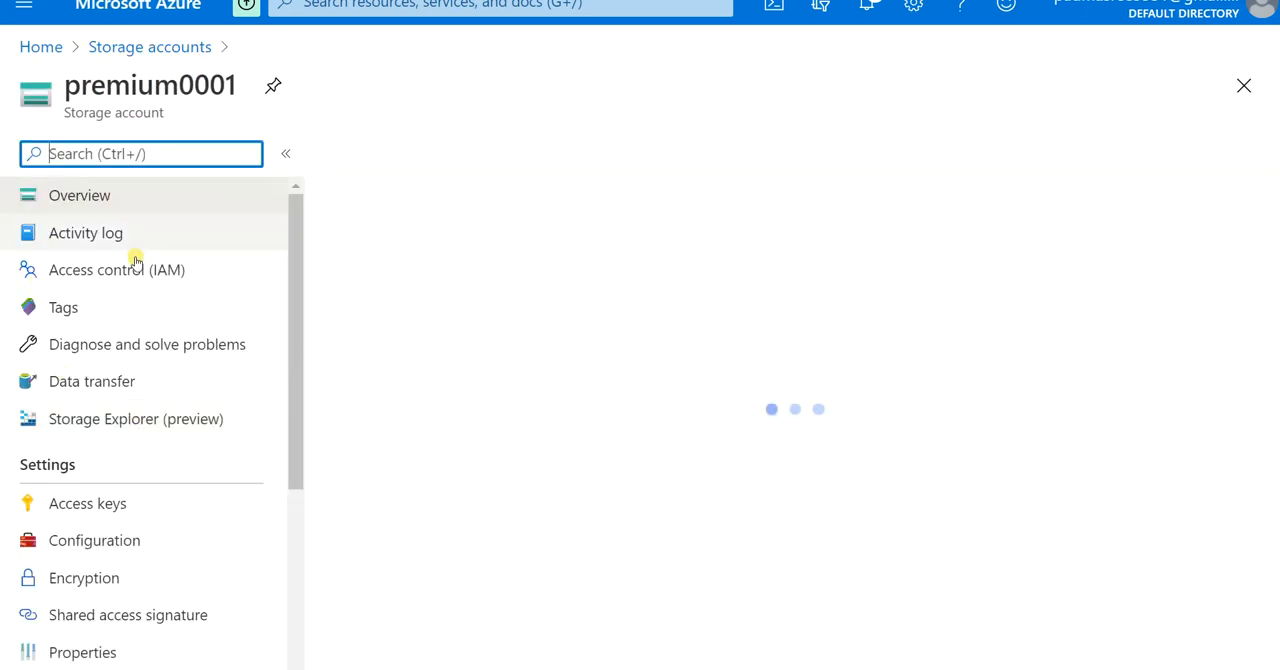
{"action": "scroll", "coordinate": [537, 451], "scroll_direction": "down", "scroll_amount": 2}
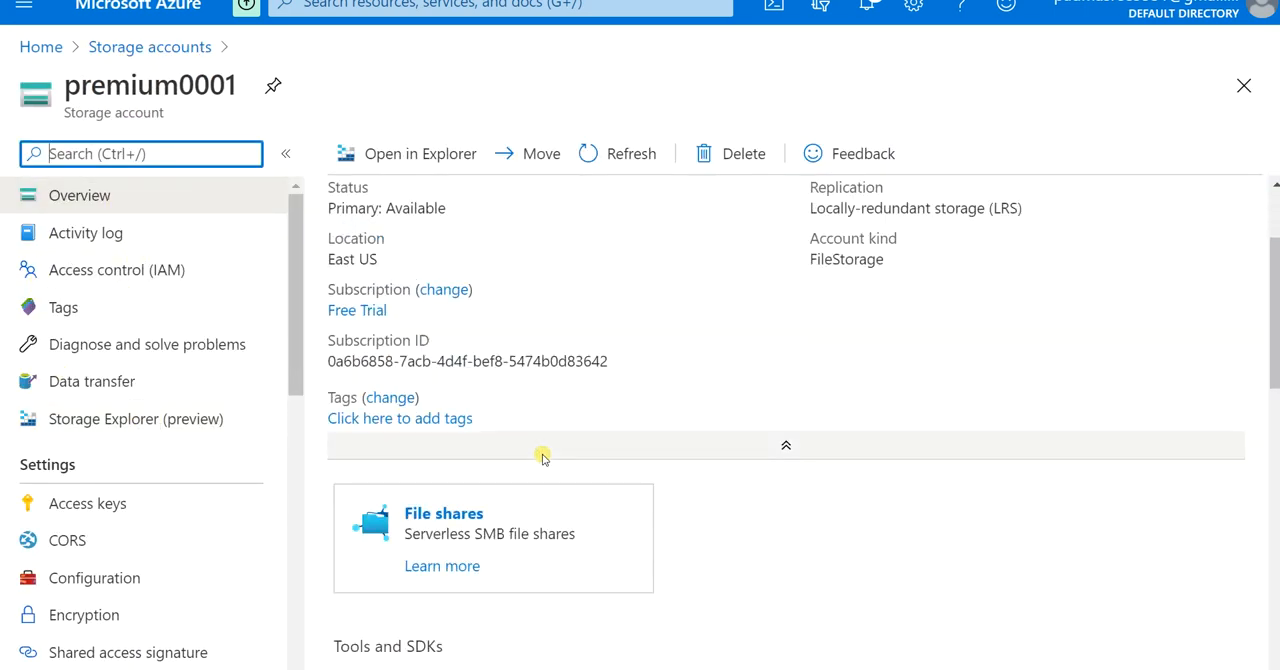
{"action": "left_click", "coordinate": [470, 512]}
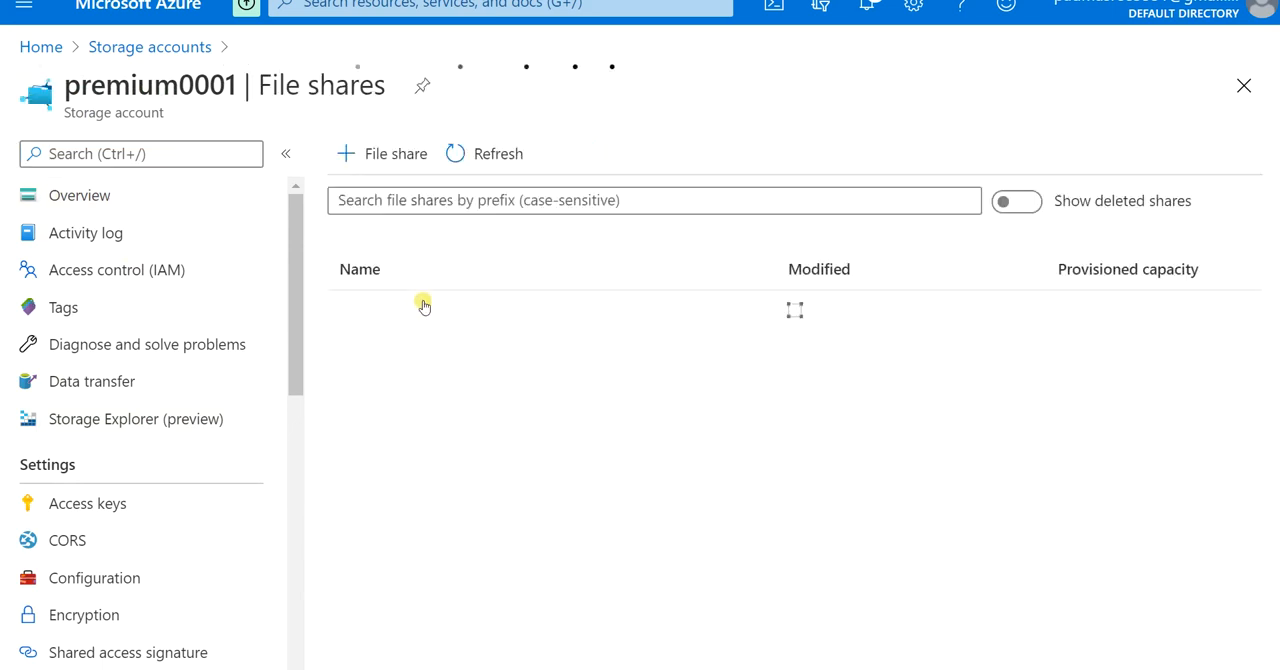
Step: Create a file share named premiumfile in premium0001, keeping the provisioned capacity at 1024 GiB
{"action": "left_click", "coordinate": [398, 155]}
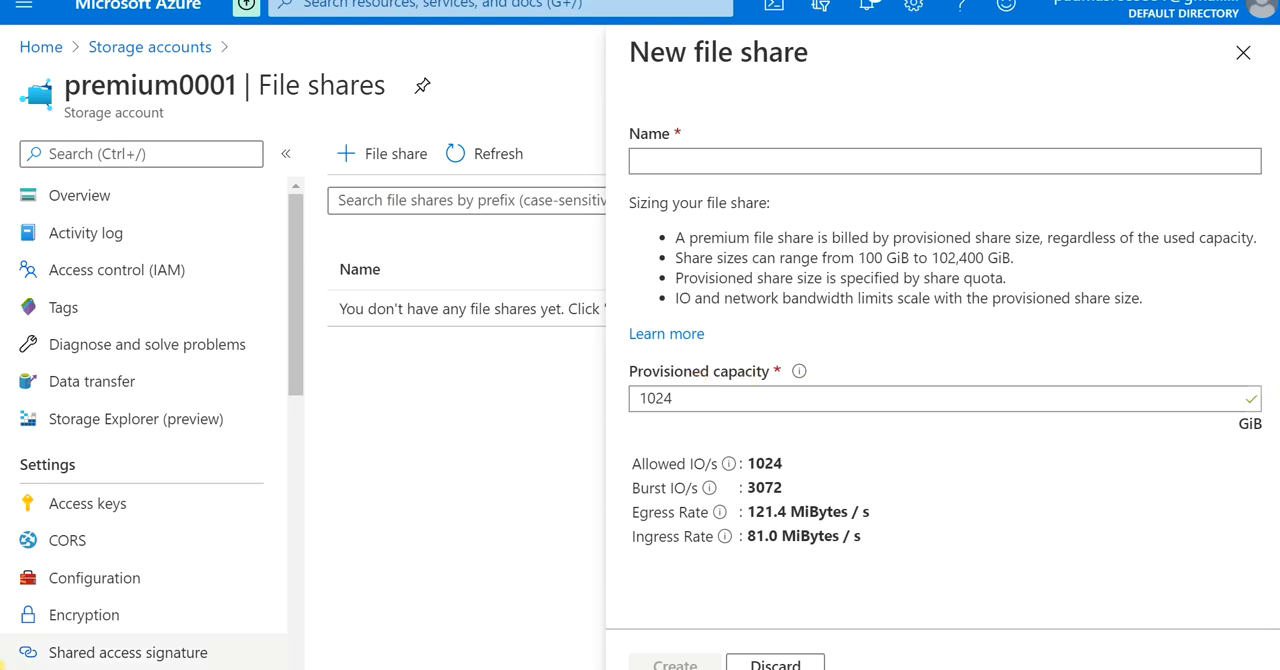
{"action": "type", "text": "premiumfile"}
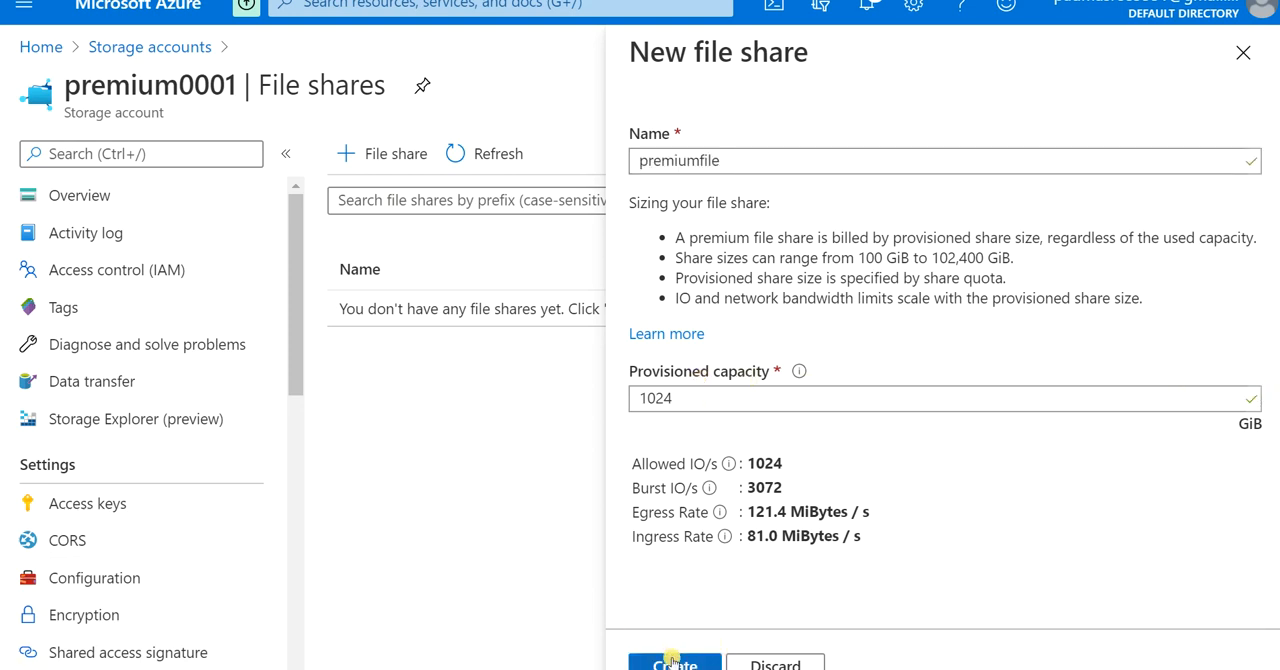
{"action": "left_click", "coordinate": [674, 662]}
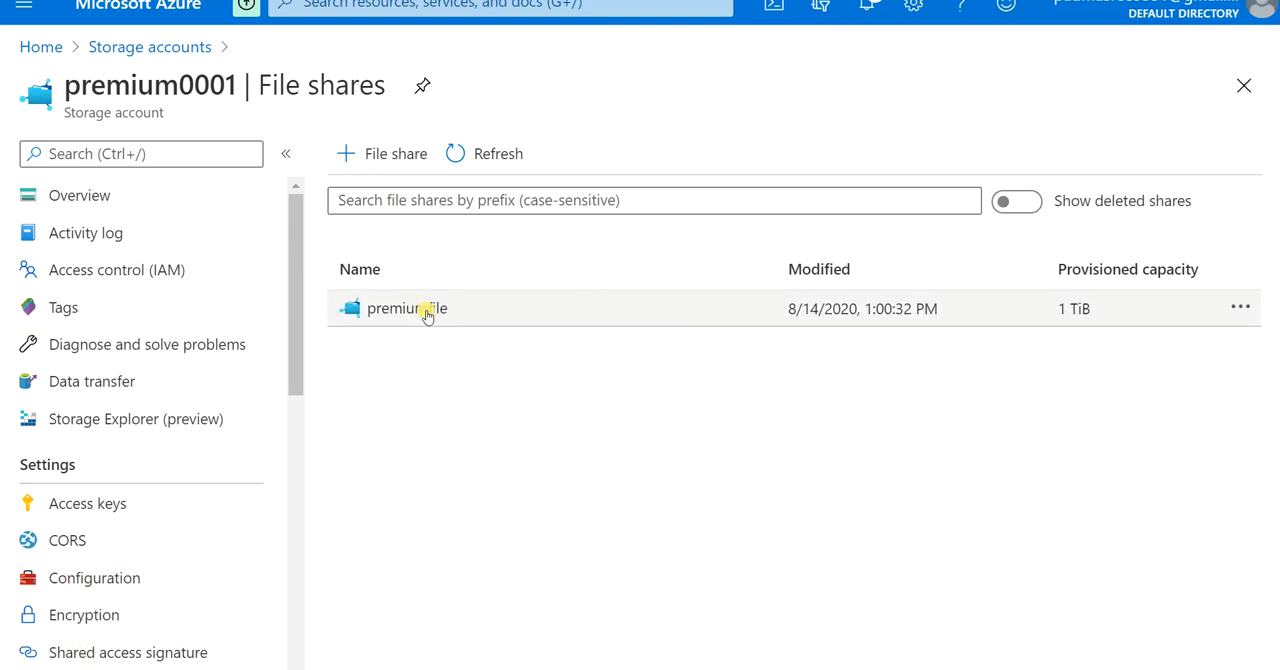
Step: Open the premiumfile share and examine its size and performance settings without changing them
{"action": "left_click", "coordinate": [407, 309]}
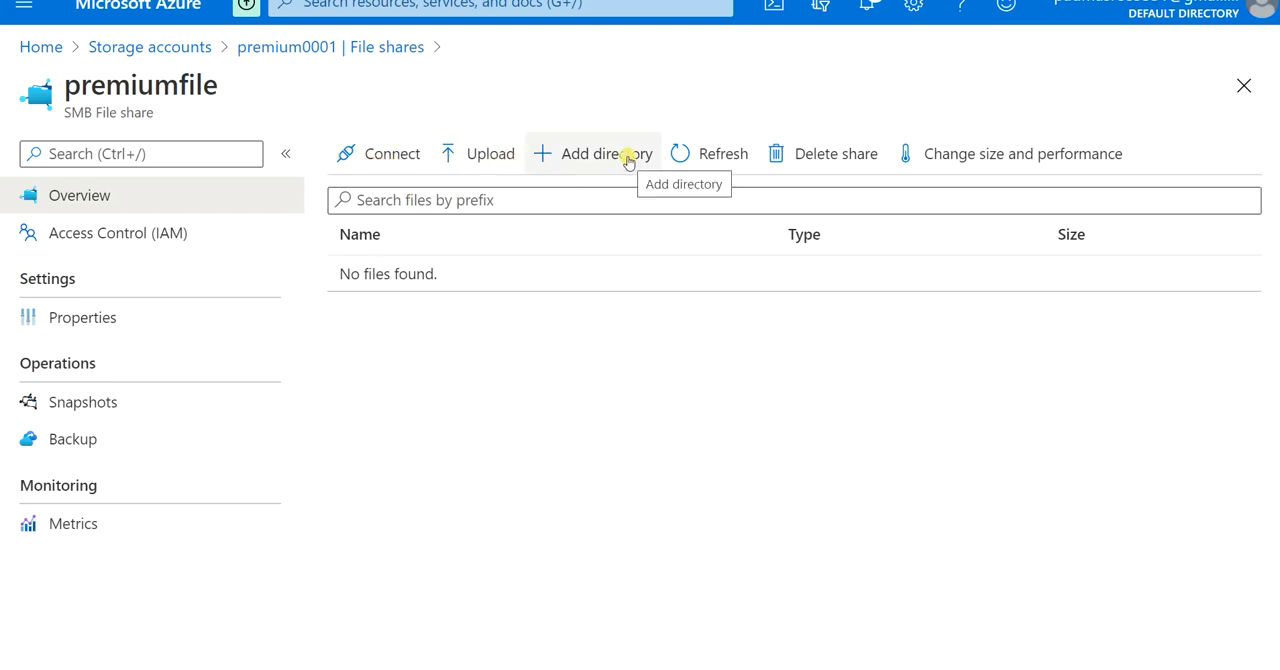
{"action": "left_click", "coordinate": [1020, 168]}
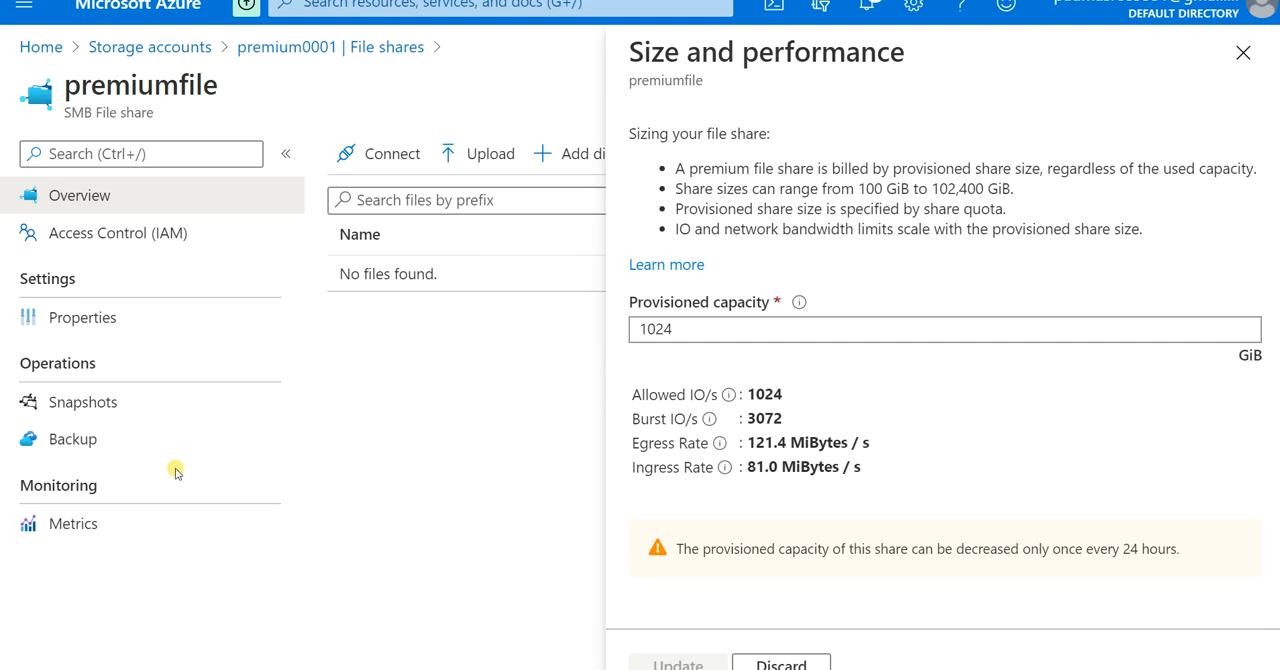
{"action": "left_click", "coordinate": [1243, 52]}
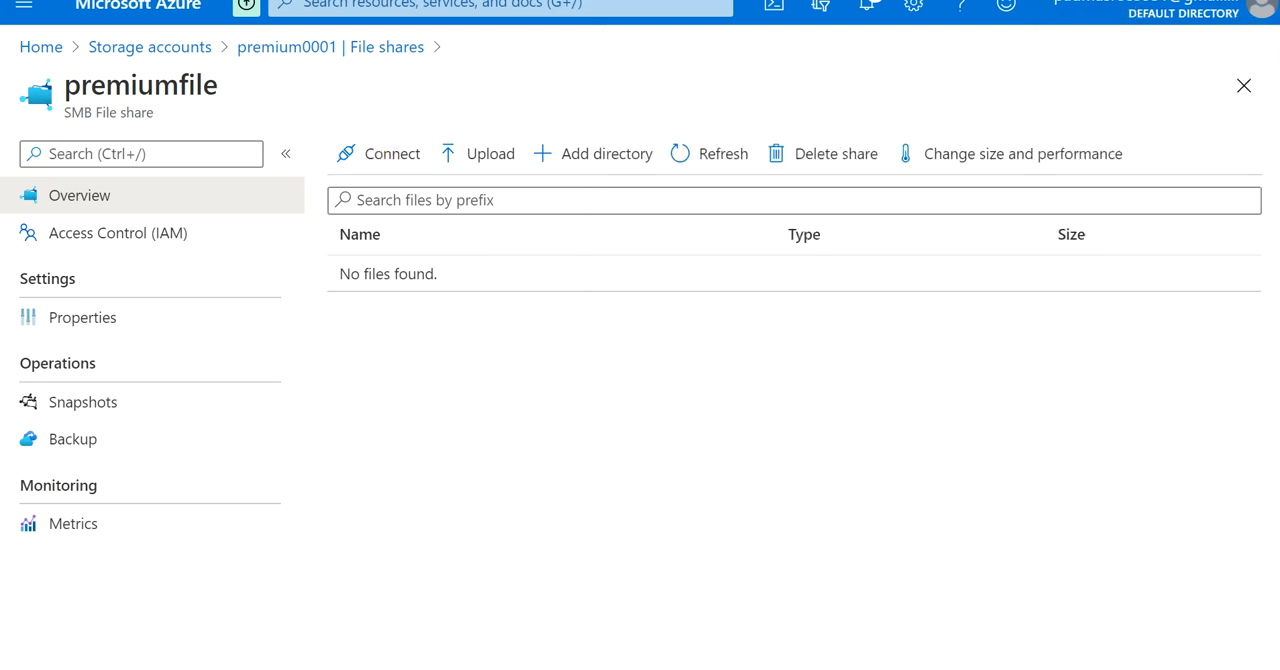
Step: Return to the storage accounts list, open generalstore001, and examine its account details and file shares
{"action": "left_click", "coordinate": [170, 50]}
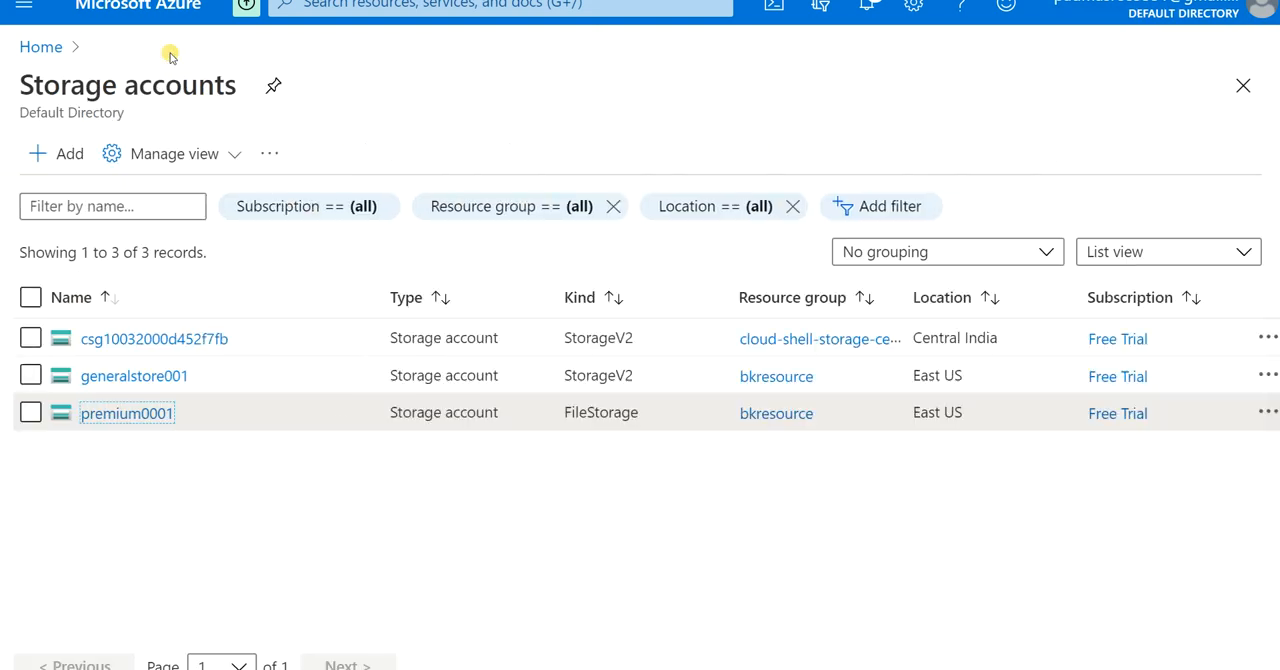
{"action": "left_click", "coordinate": [175, 377]}
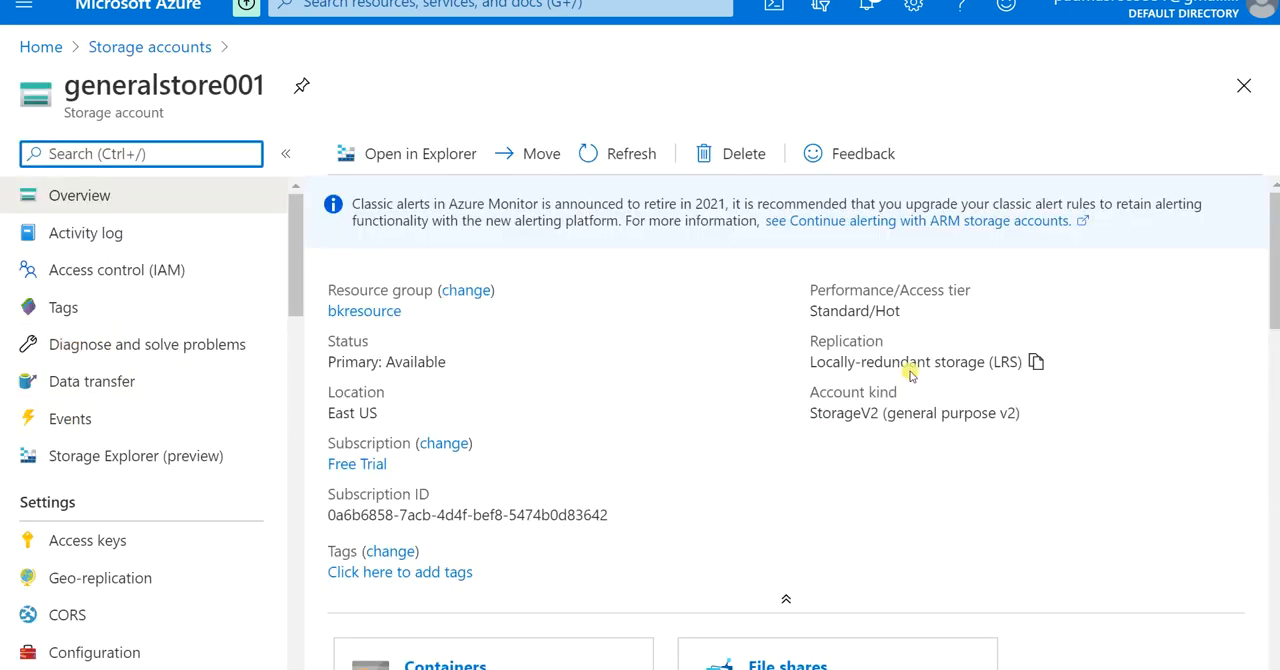
{"action": "scroll", "coordinate": [420, 515], "scroll_direction": "down", "scroll_amount": 3}
{"action": "scroll", "coordinate": [560, 287], "scroll_direction": "up", "scroll_amount": 3}
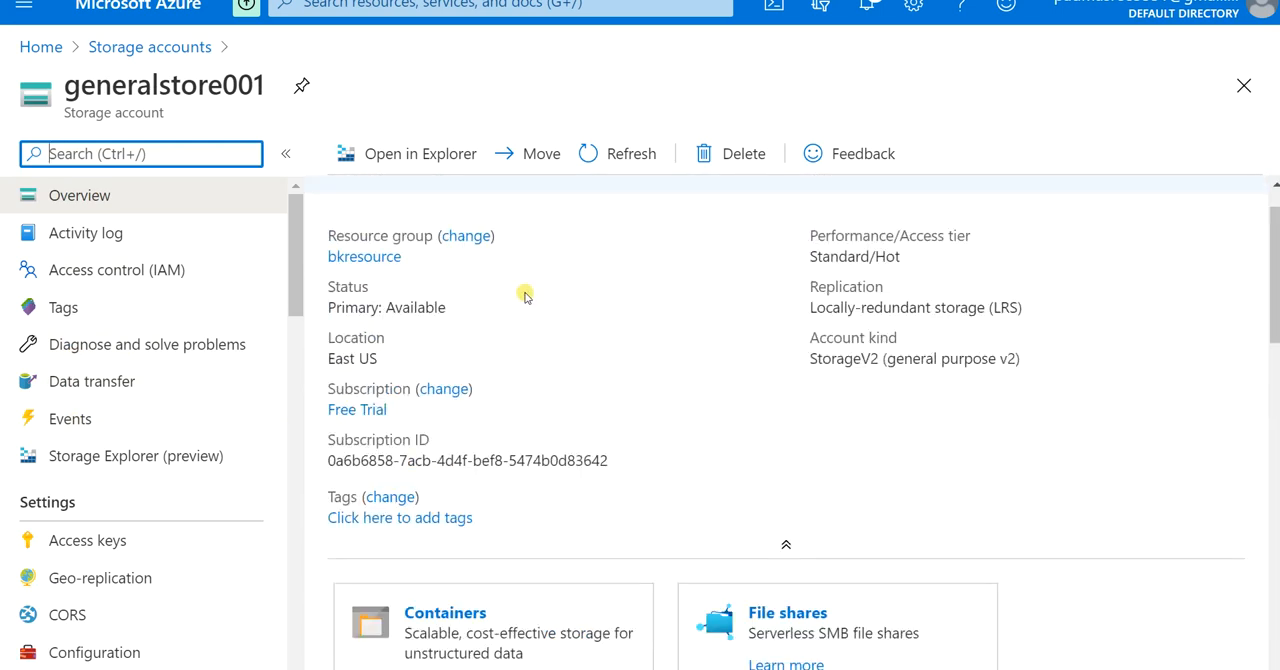
{"action": "scroll", "coordinate": [703, 424], "scroll_direction": "down", "scroll_amount": 5}
{"action": "left_click", "coordinate": [709, 286]}
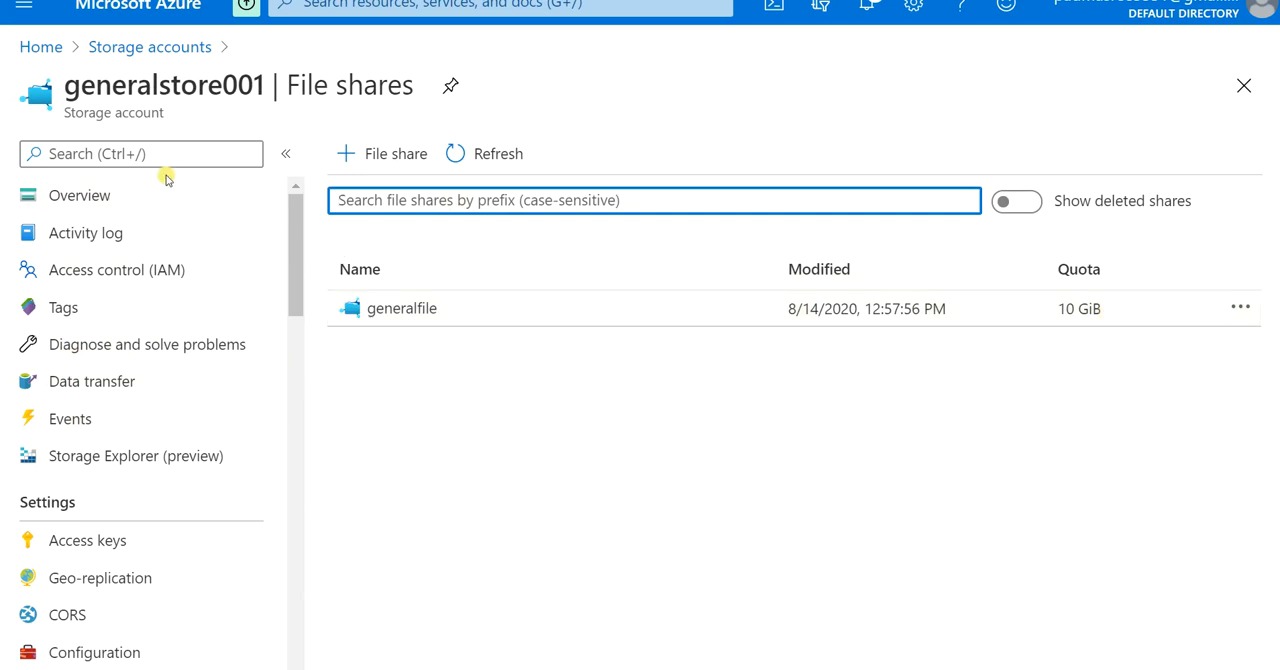
{"action": "scroll", "coordinate": [183, 309], "scroll_direction": "down", "scroll_amount": 2}
{"action": "scroll", "coordinate": [183, 309], "scroll_direction": "up", "scroll_amount": 2}
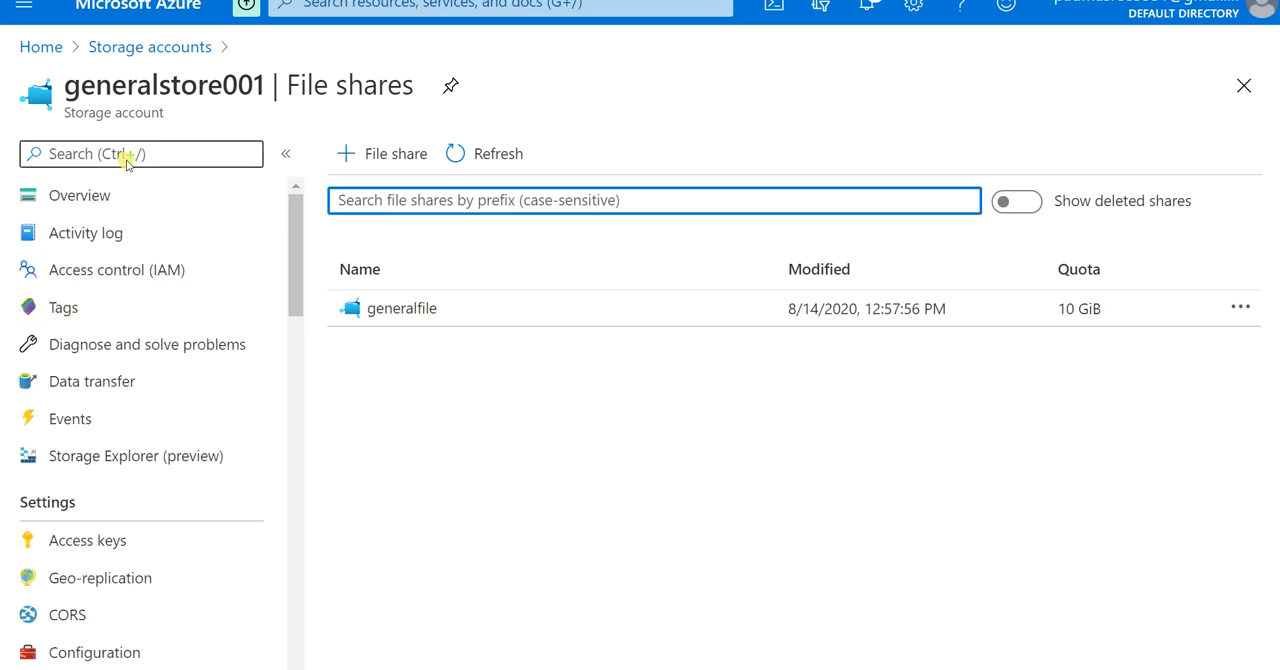
Step: Open generalstore001's configuration from the storage accounts list and examine its Large file shares setting
{"action": "left_click", "coordinate": [123, 52]}
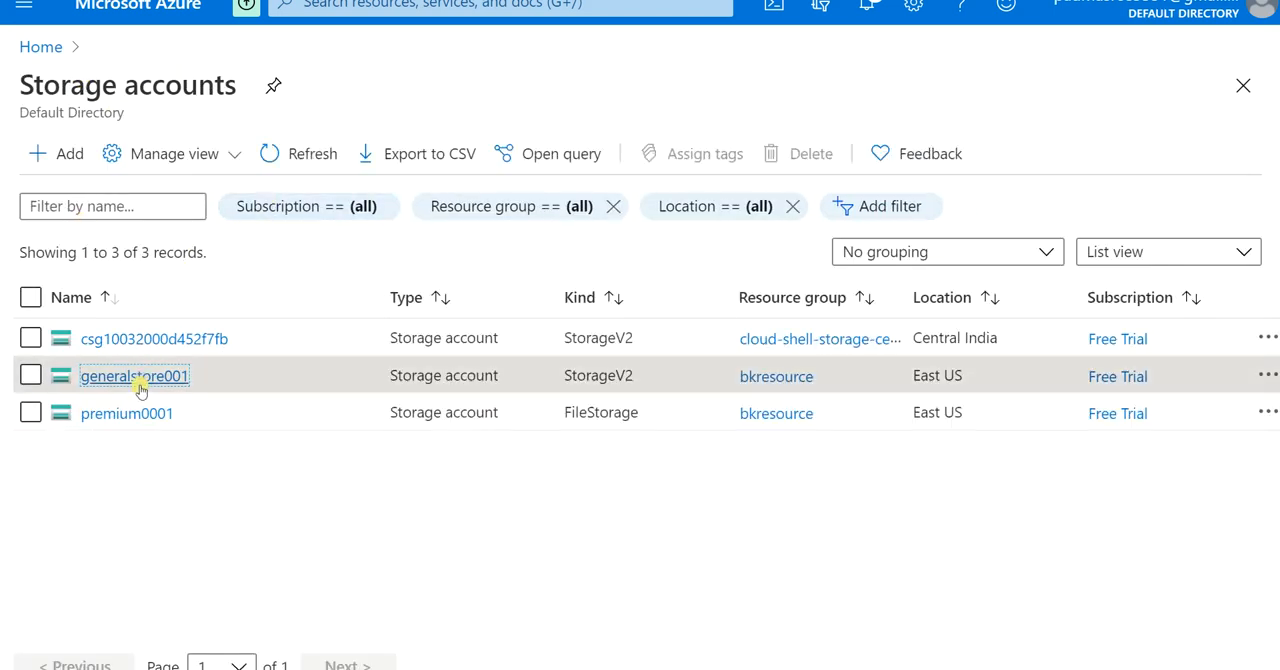
{"action": "left_click", "coordinate": [130, 455]}
{"action": "scroll", "coordinate": [108, 425], "scroll_direction": "down", "scroll_amount": 6}
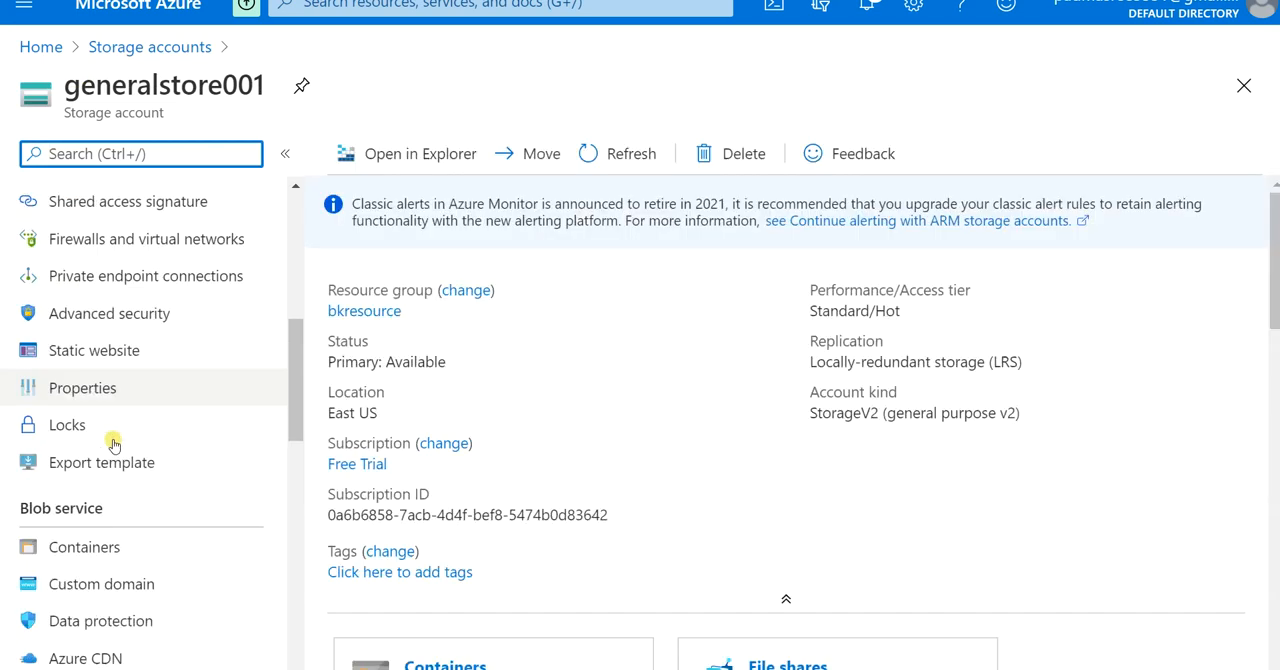
{"action": "scroll", "coordinate": [95, 480], "scroll_direction": "up", "scroll_amount": 3}
{"action": "left_click", "coordinate": [82, 421]}
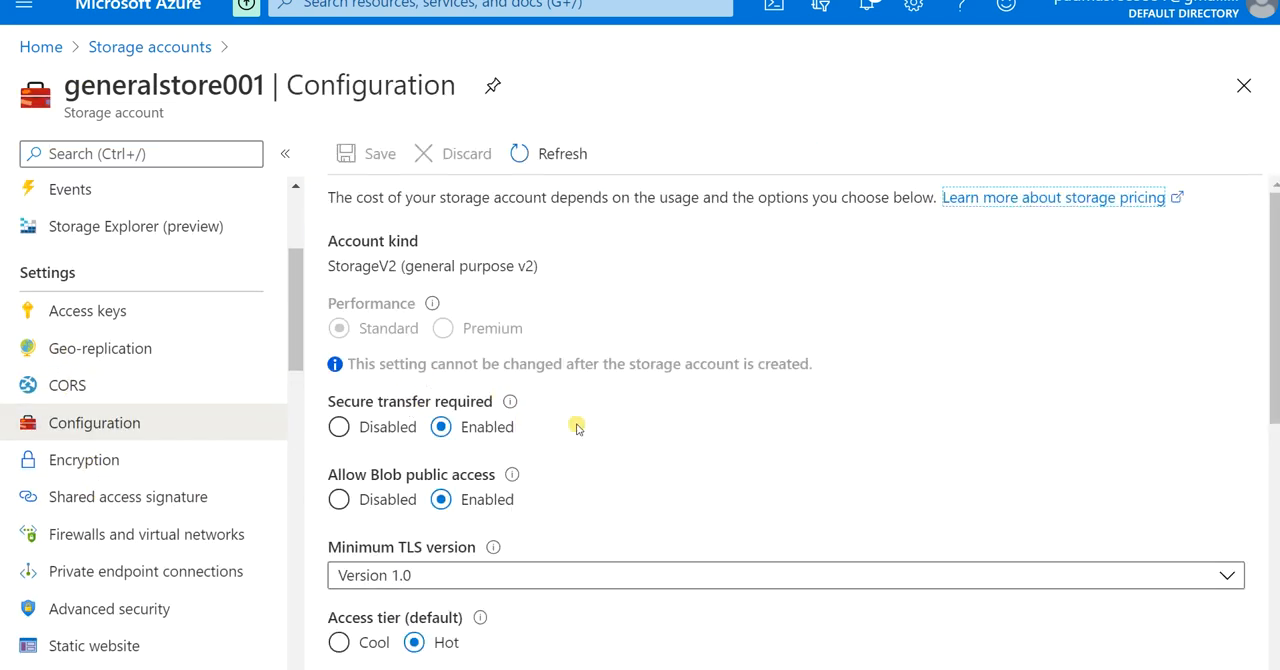
{"action": "scroll", "coordinate": [575, 425], "scroll_direction": "down", "scroll_amount": 3}
{"action": "scroll", "coordinate": [566, 430], "scroll_direction": "down", "scroll_amount": 2}
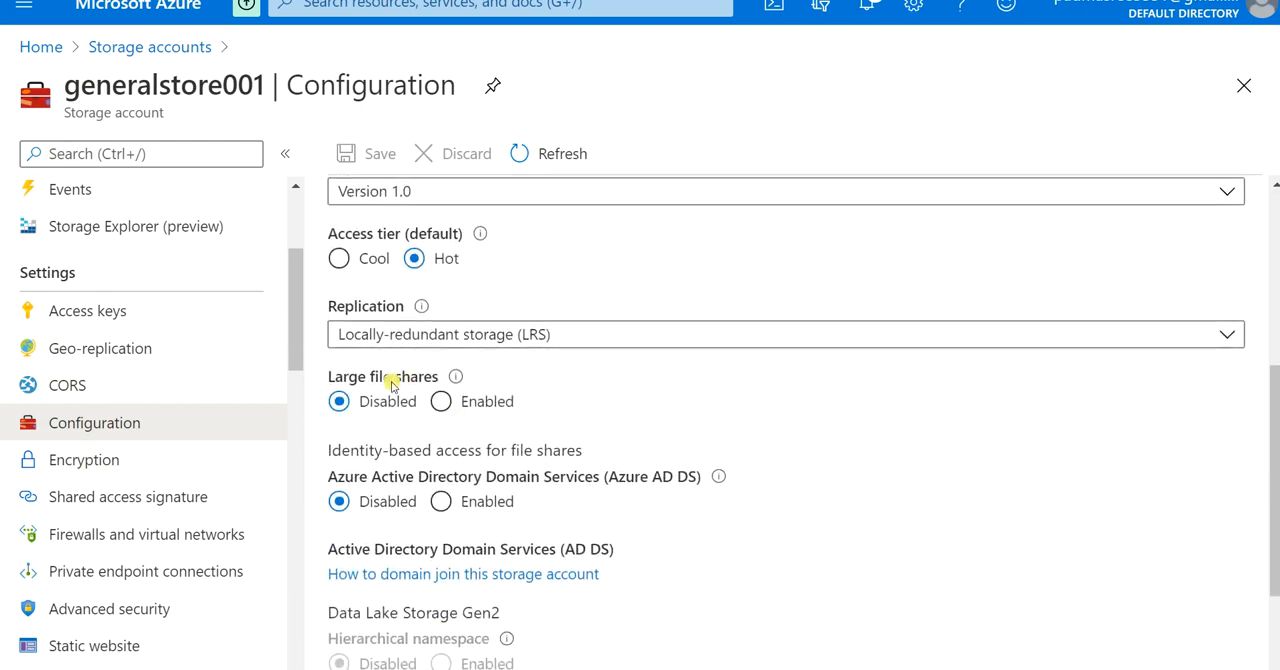
{"action": "mouse_move", "coordinate": [458, 377]}
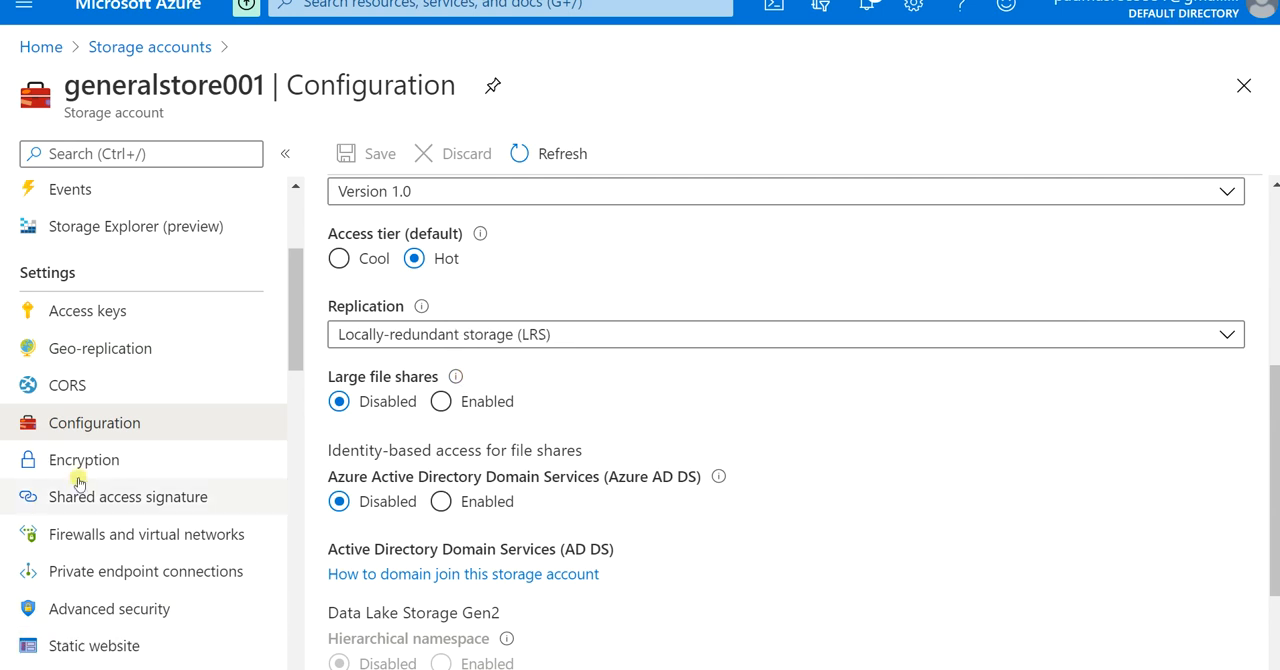
Step: Try enabling large file shares for generalstore001, and leave the configuration discarding the unsaved edit
{"action": "left_click", "coordinate": [441, 401]}
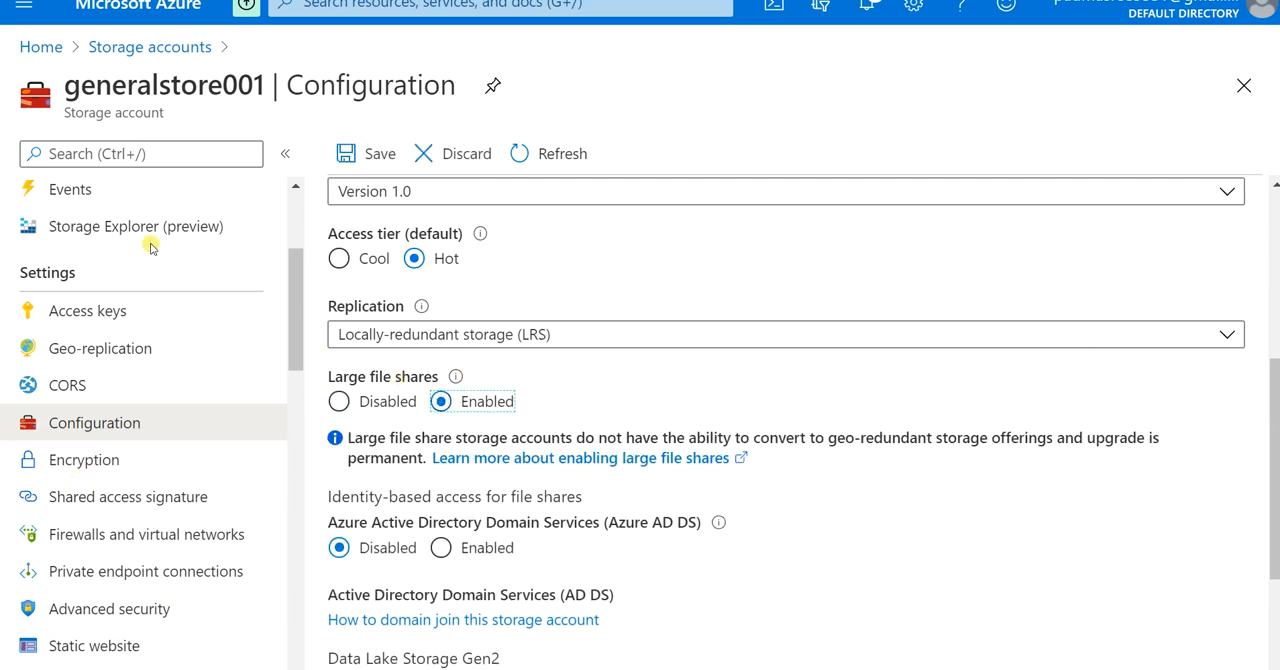
{"action": "scroll", "coordinate": [130, 240], "scroll_direction": "up", "scroll_amount": 5}
{"action": "left_click", "coordinate": [118, 194]}
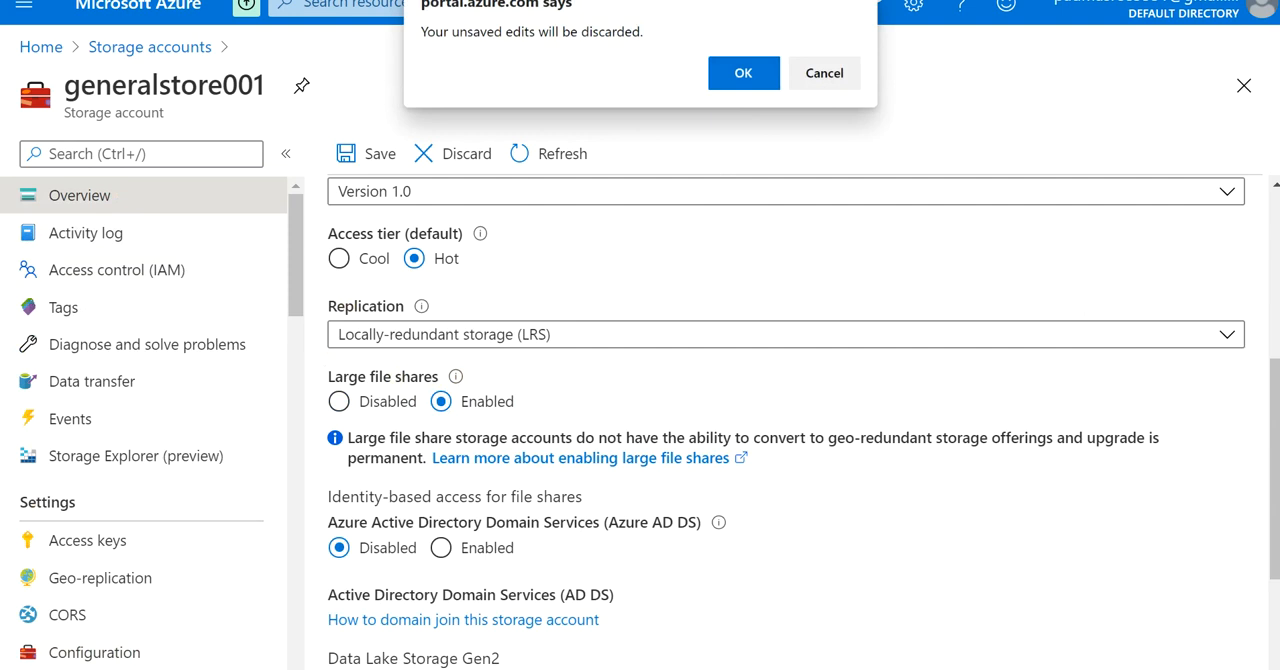
{"action": "left_click", "coordinate": [743, 73]}
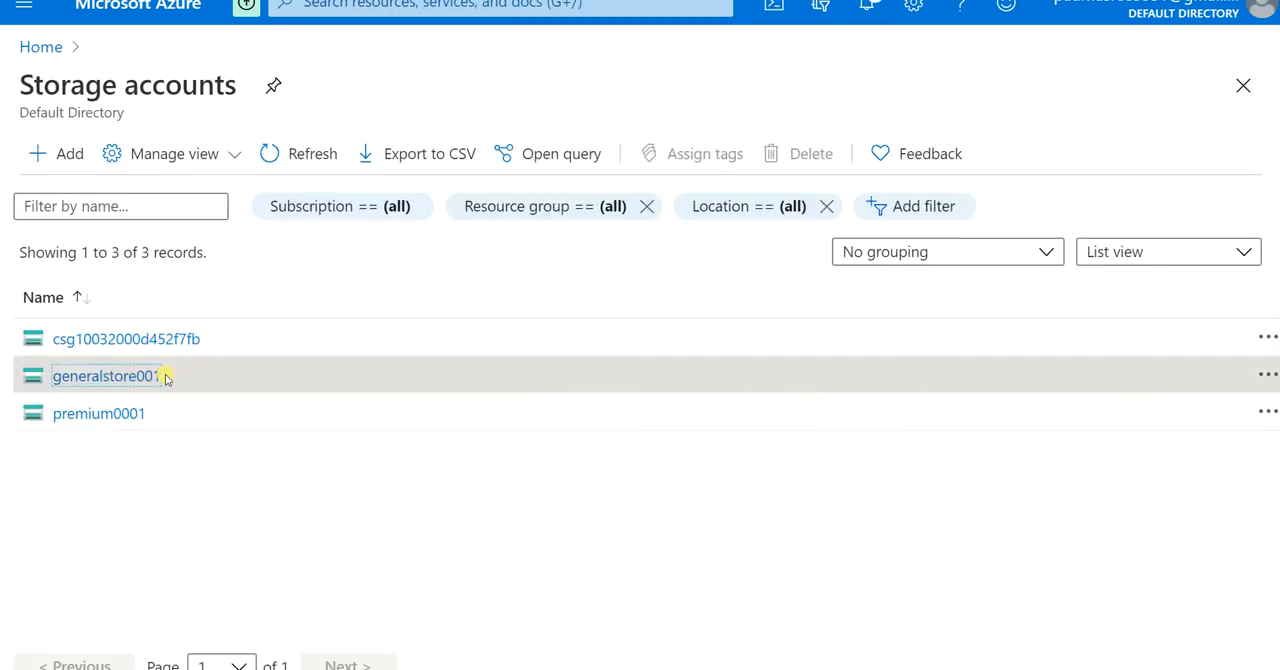
Step: Reopen generalstore001 from the storage accounts list and open its generalfile file share
{"action": "left_click", "coordinate": [166, 376]}
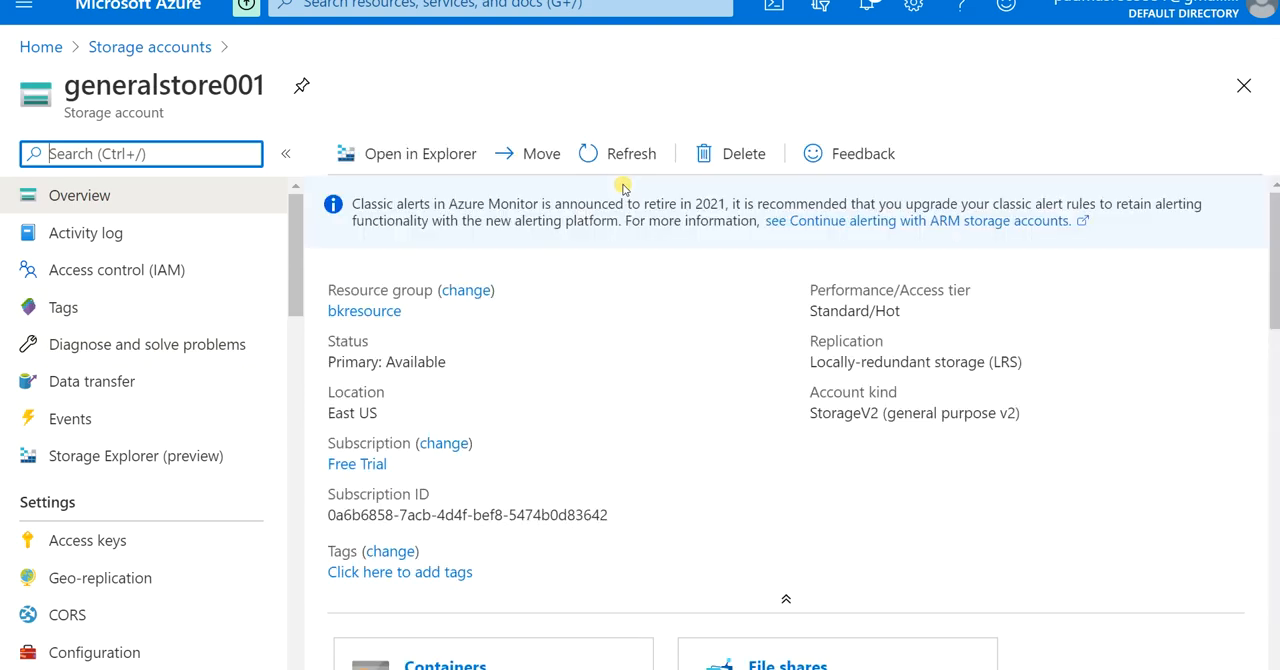
{"action": "scroll", "coordinate": [530, 401], "scroll_direction": "down", "scroll_amount": 3}
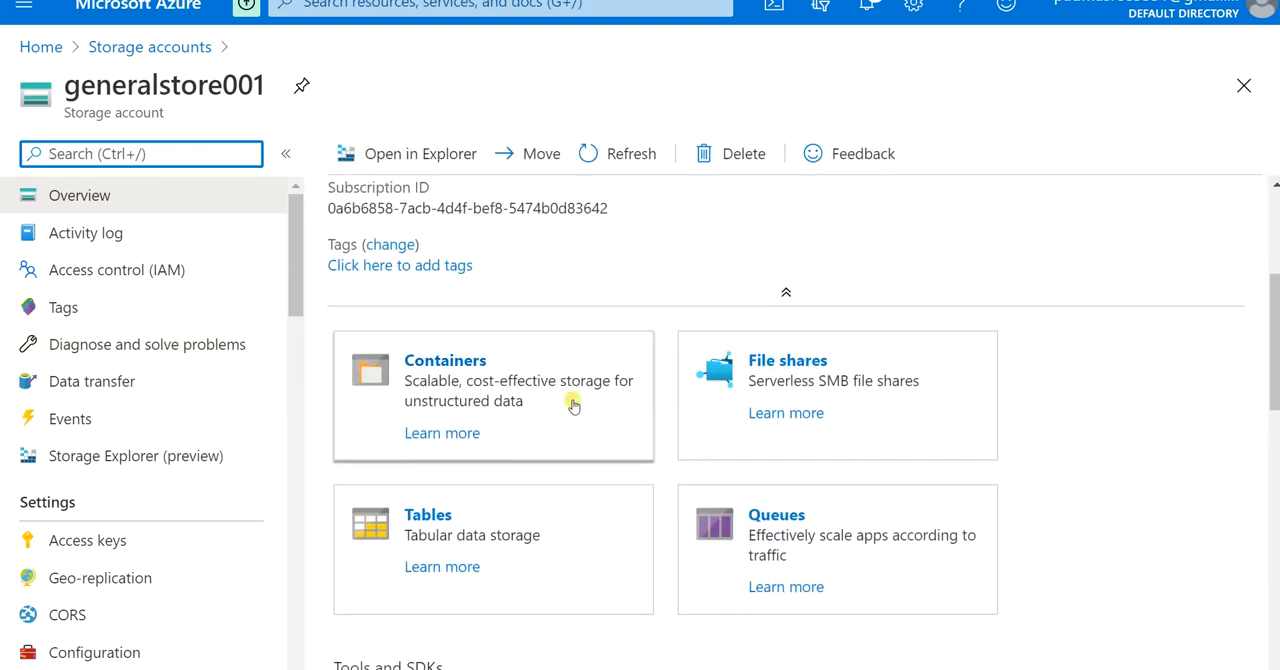
{"action": "left_click", "coordinate": [788, 381]}
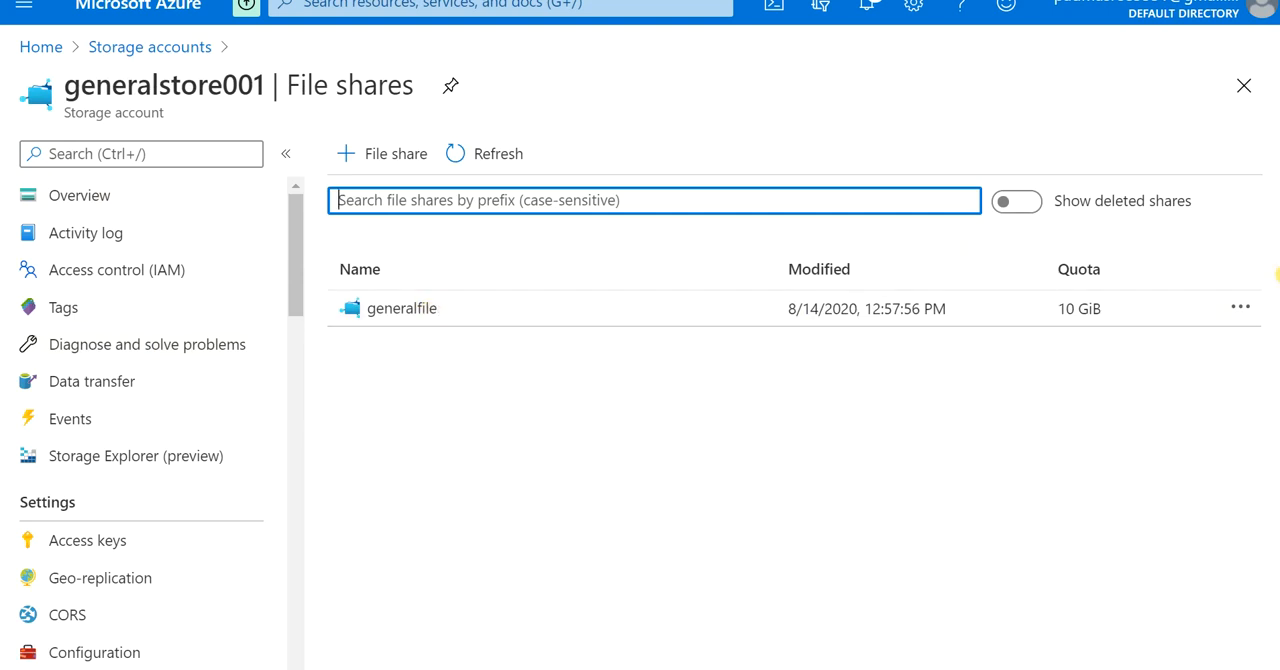
{"action": "left_click", "coordinate": [649, 312]}
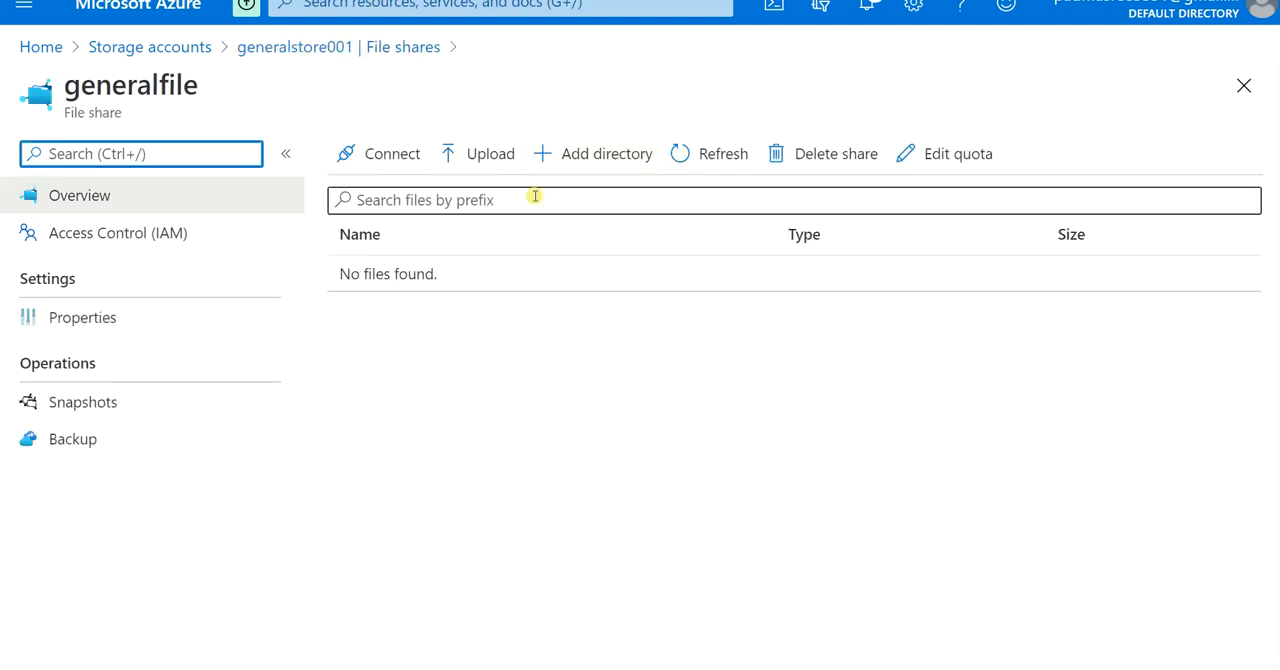
Step: Upload restore.sql from the SQL Server Management Studio documents folder to the generalfile share and close the upload form
{"action": "left_click", "coordinate": [480, 154]}
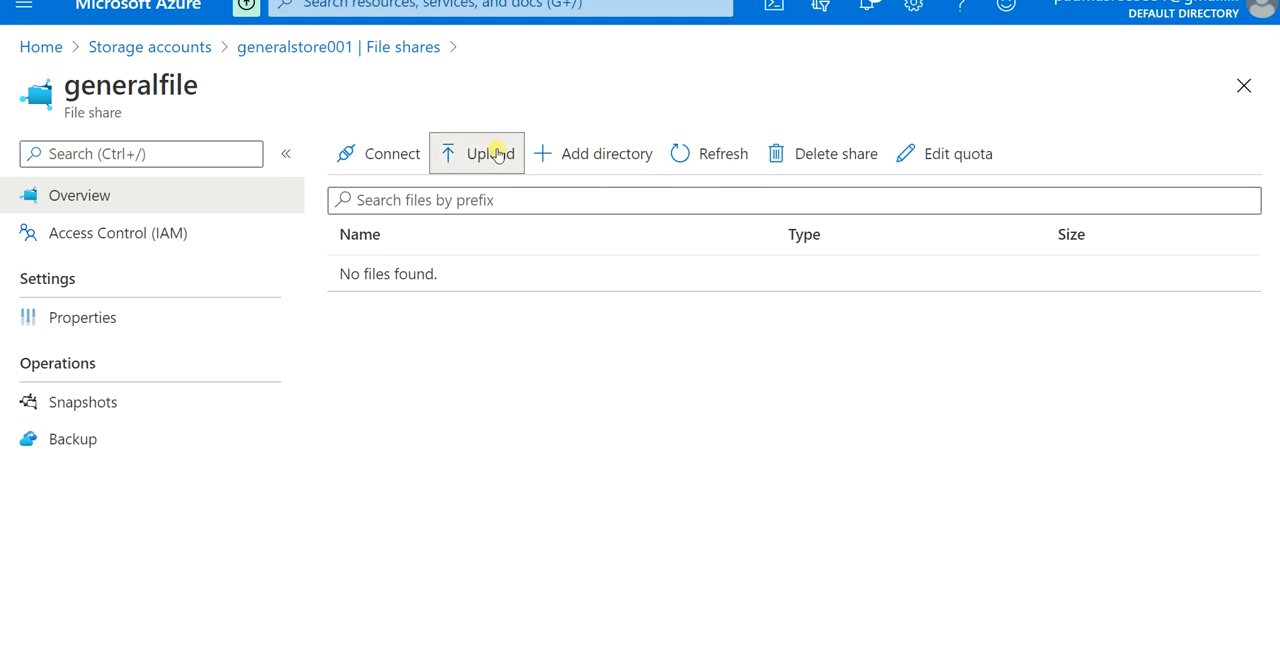
{"action": "left_click", "coordinate": [1249, 151]}
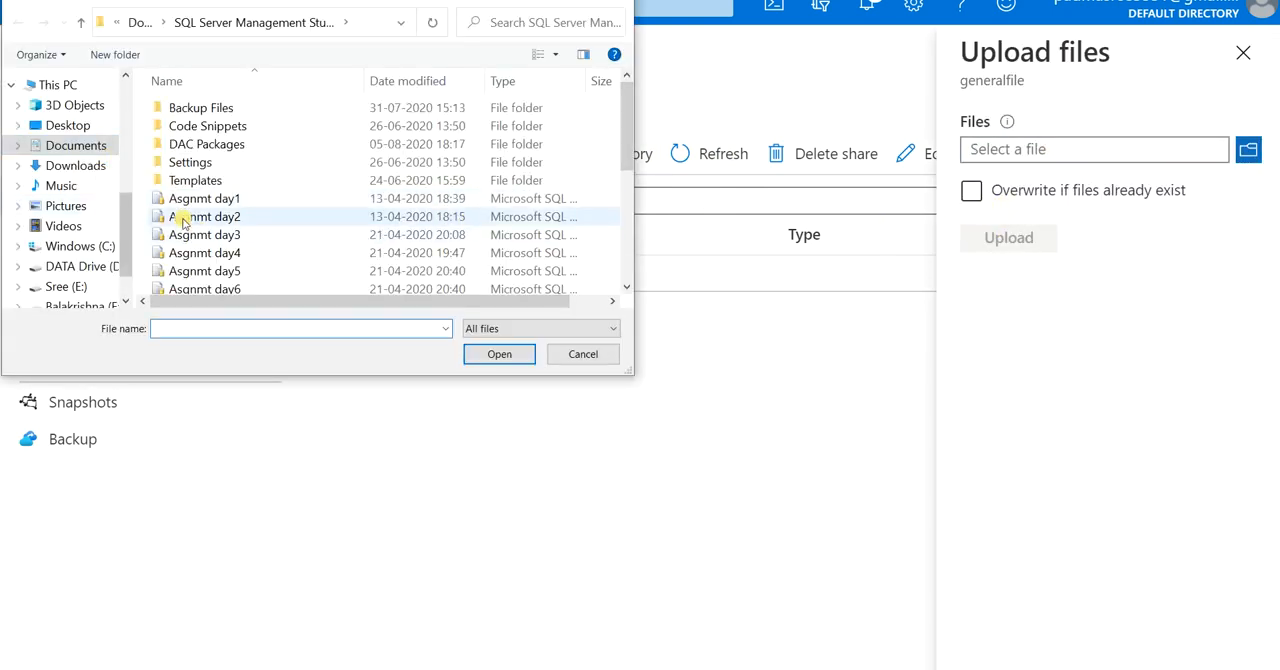
{"action": "scroll", "coordinate": [259, 228], "scroll_direction": "down", "scroll_amount": 5}
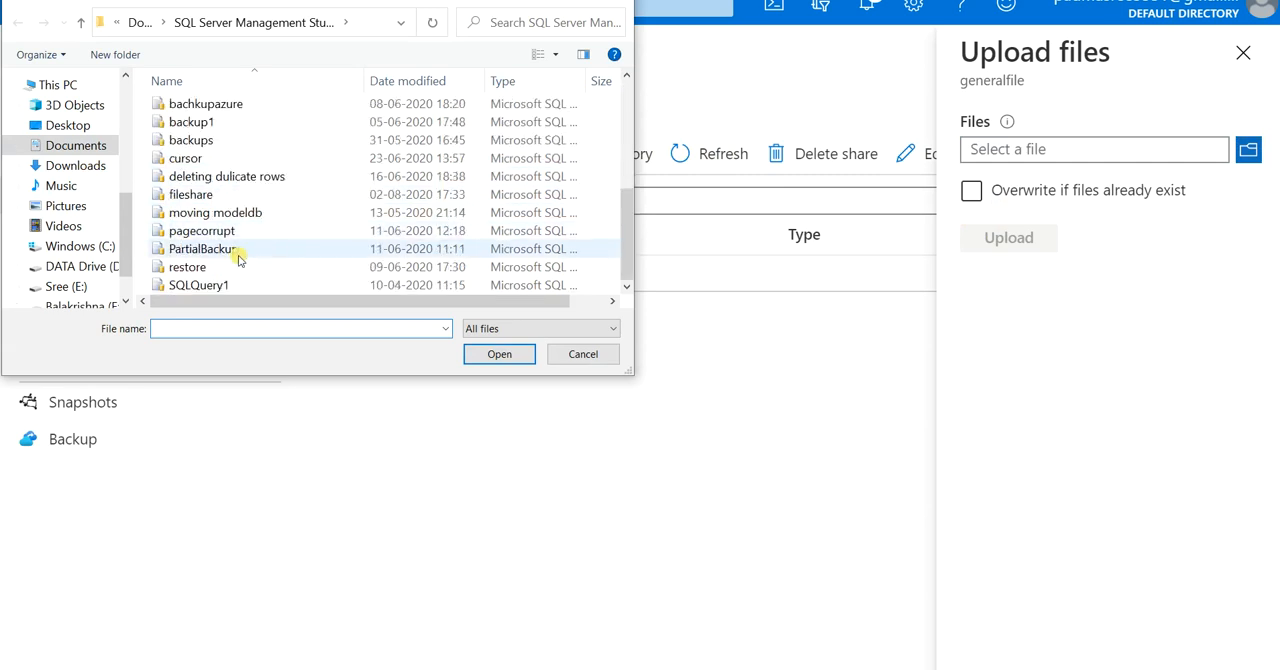
{"action": "double_click", "coordinate": [236, 264]}
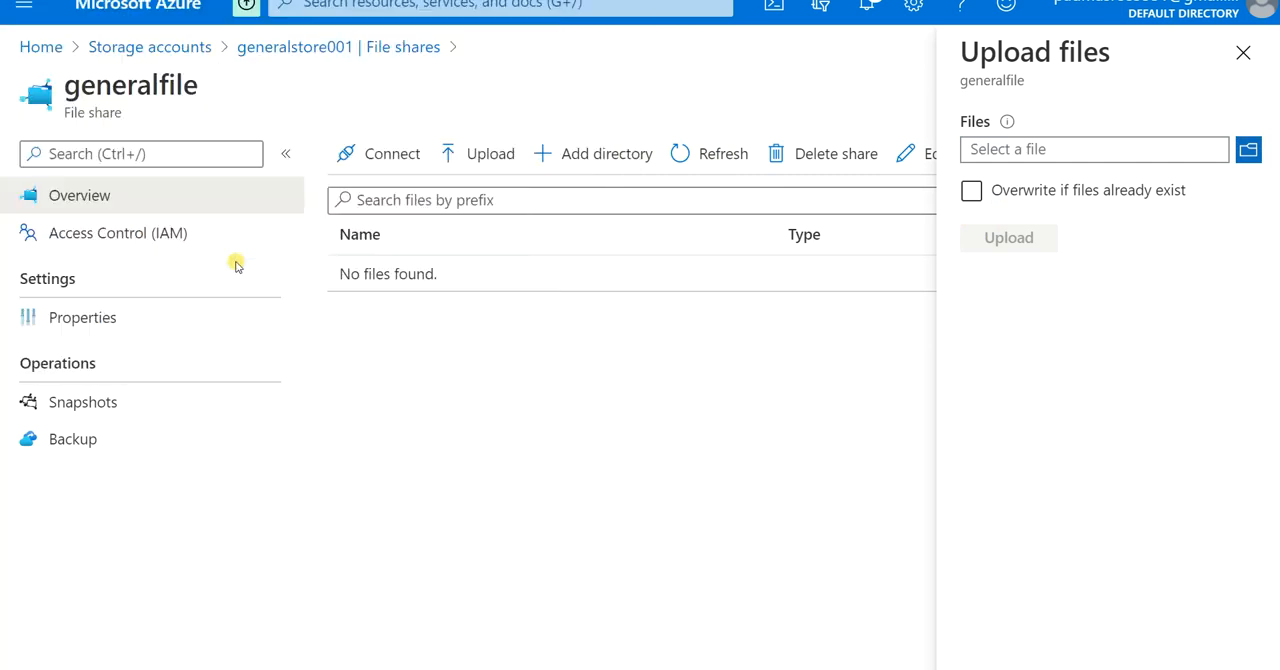
{"action": "left_click", "coordinate": [996, 190]}
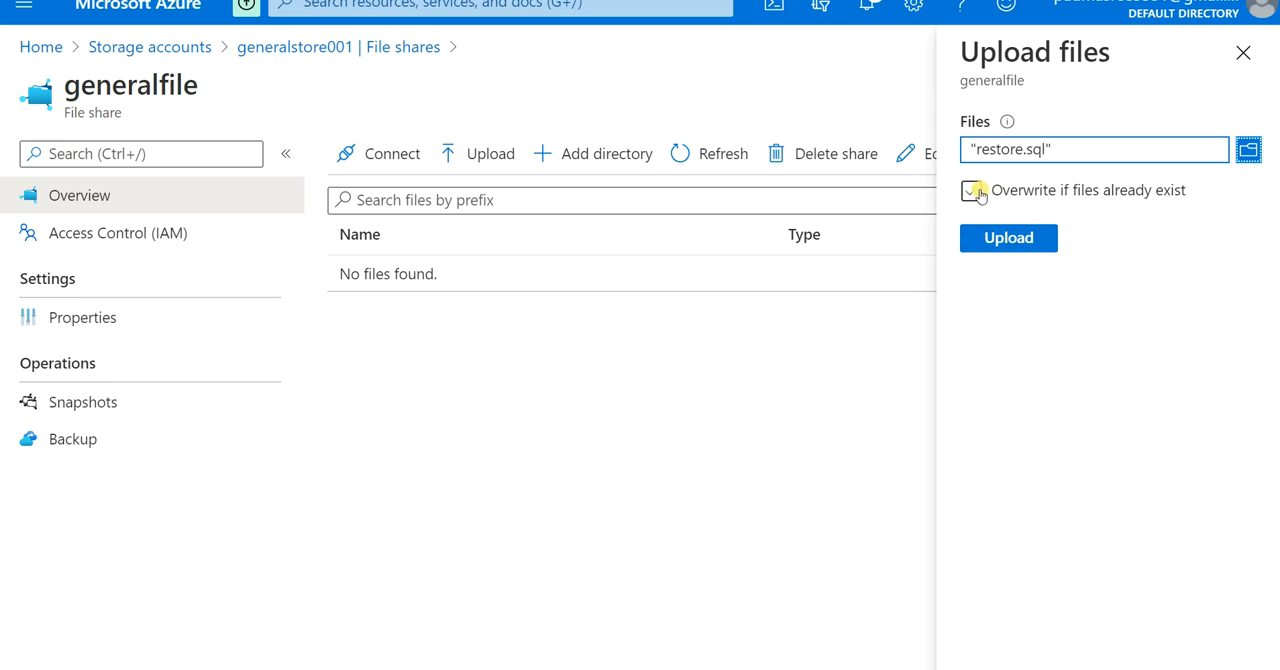
{"action": "left_click", "coordinate": [1028, 238]}
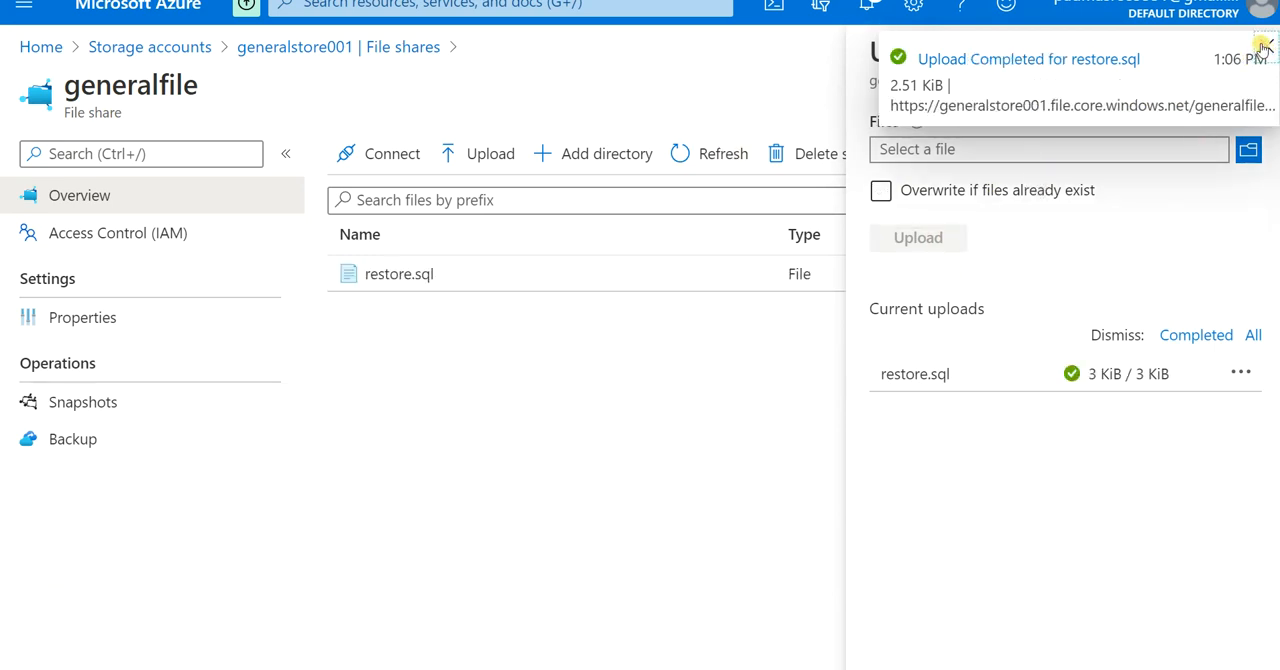
{"action": "left_click", "coordinate": [1263, 47]}
{"action": "left_click", "coordinate": [1244, 52]}
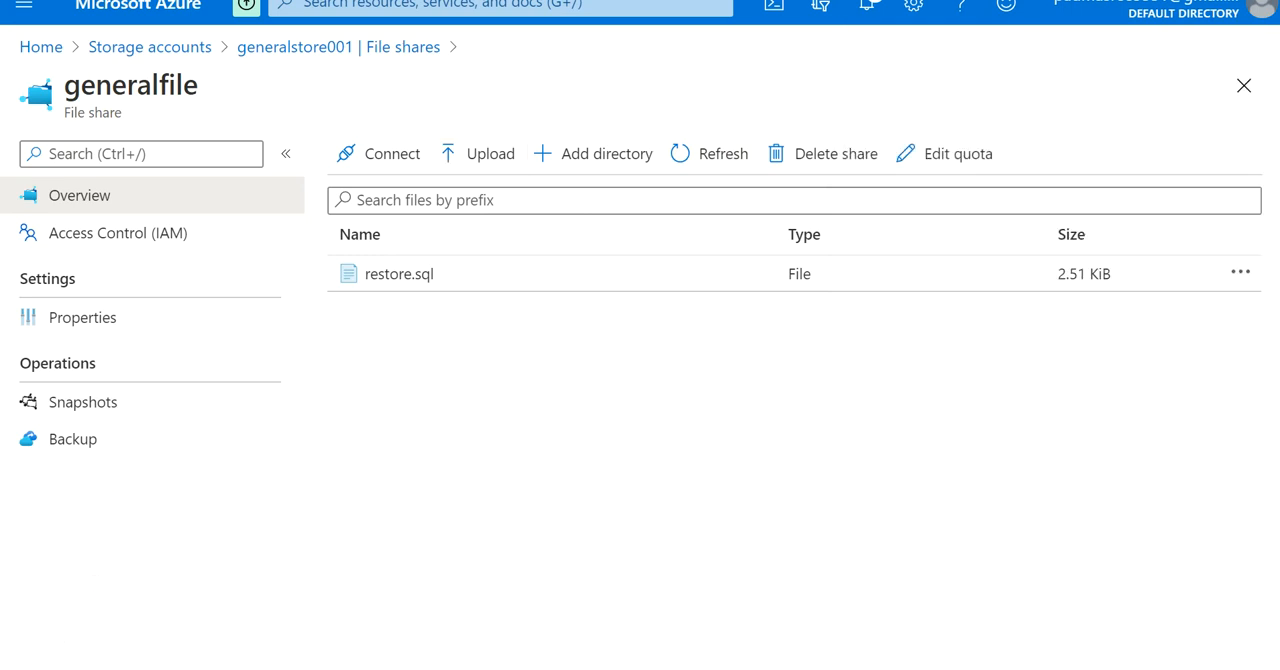
Step: Examine the Windows connection script and drive letter for the generalfile share, and close the connection details
{"action": "left_click", "coordinate": [378, 157]}
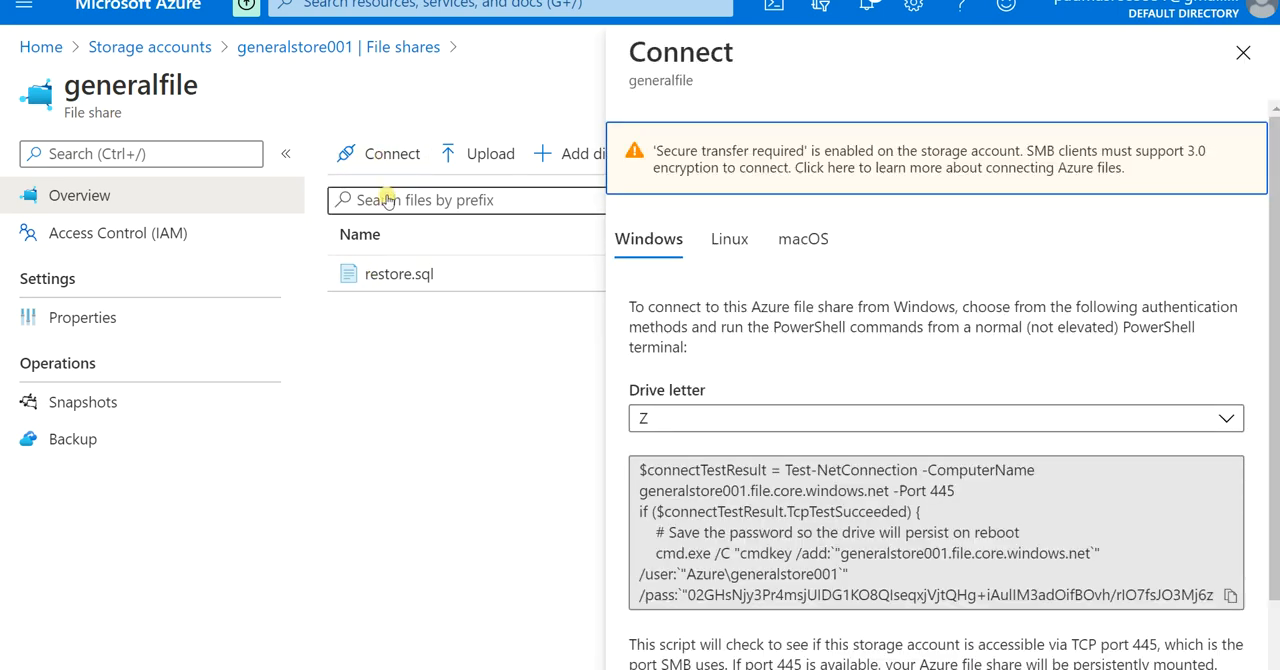
{"action": "scroll", "coordinate": [852, 482], "scroll_direction": "down", "scroll_amount": 1}
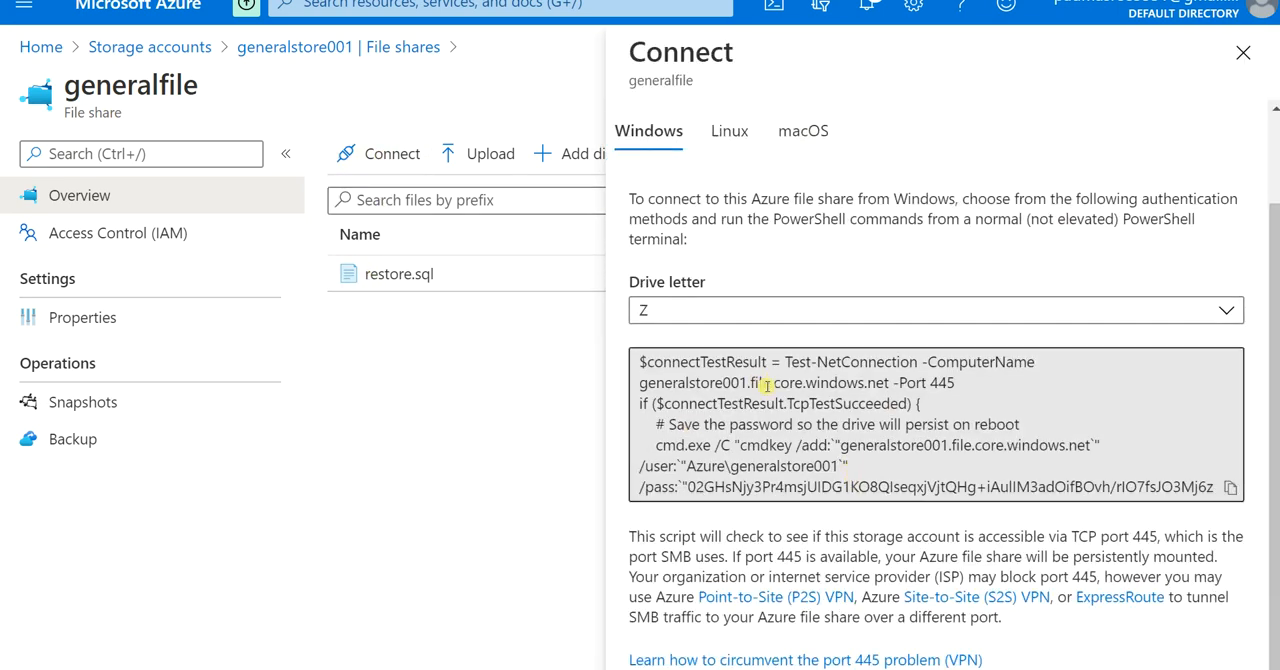
{"action": "scroll", "coordinate": [767, 386], "scroll_direction": "up", "scroll_amount": 1}
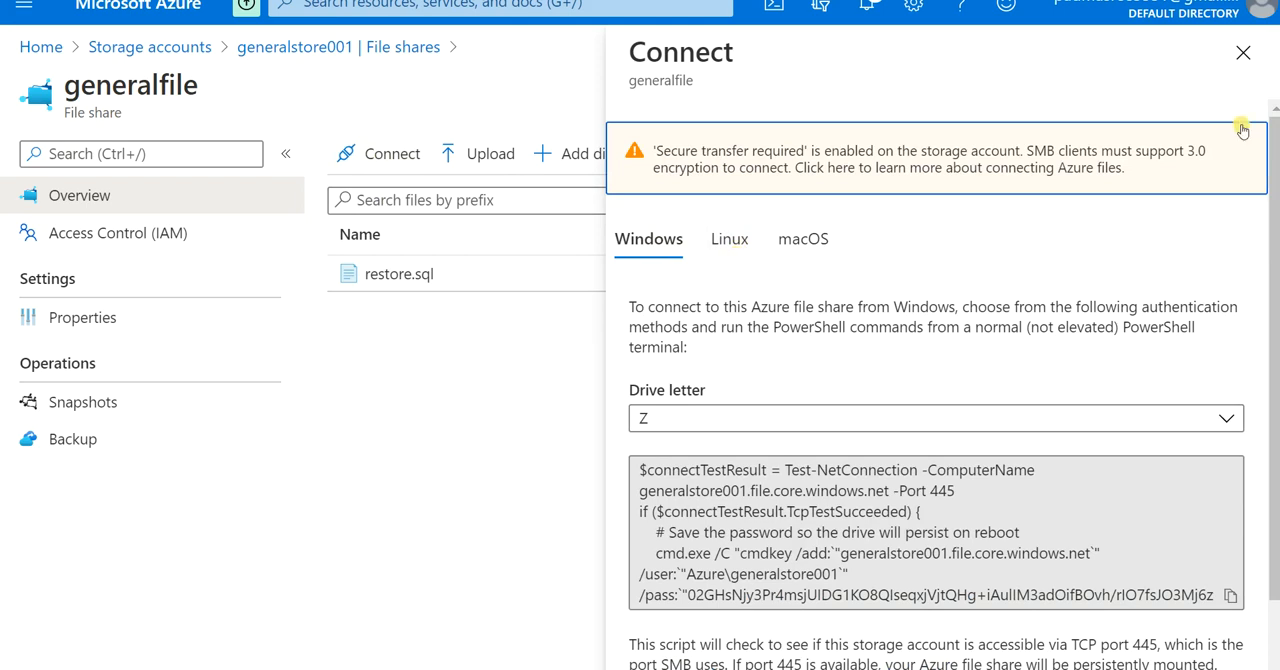
{"action": "left_click", "coordinate": [1240, 62]}
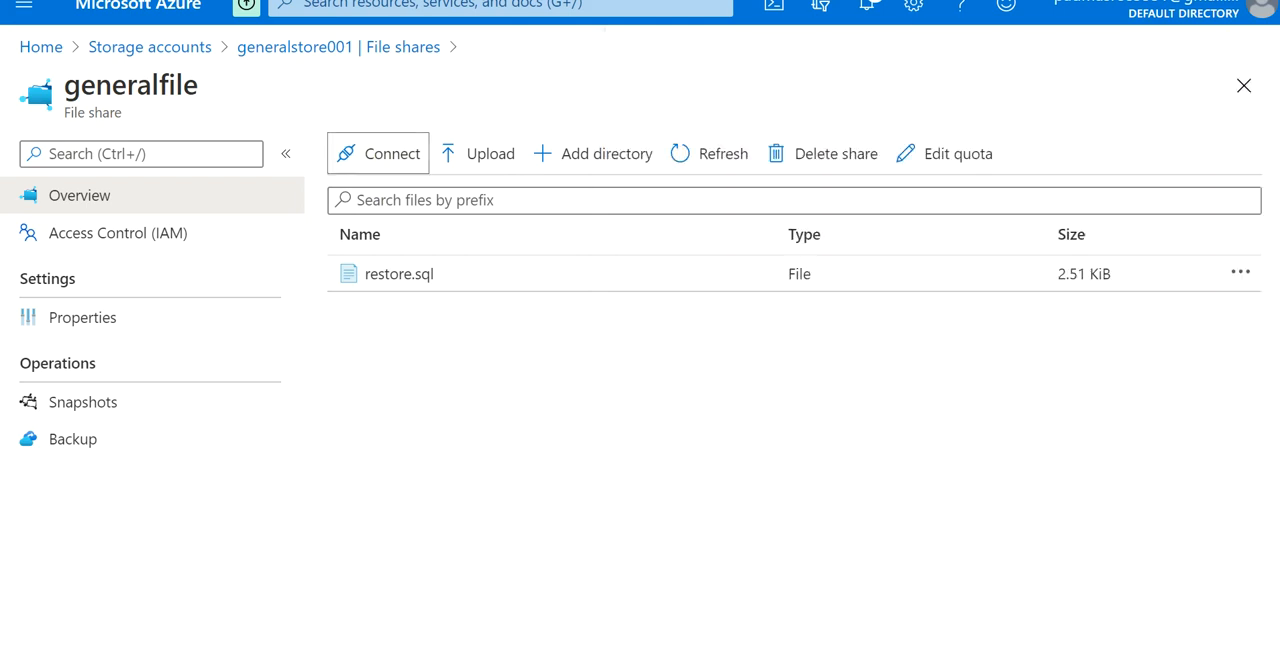